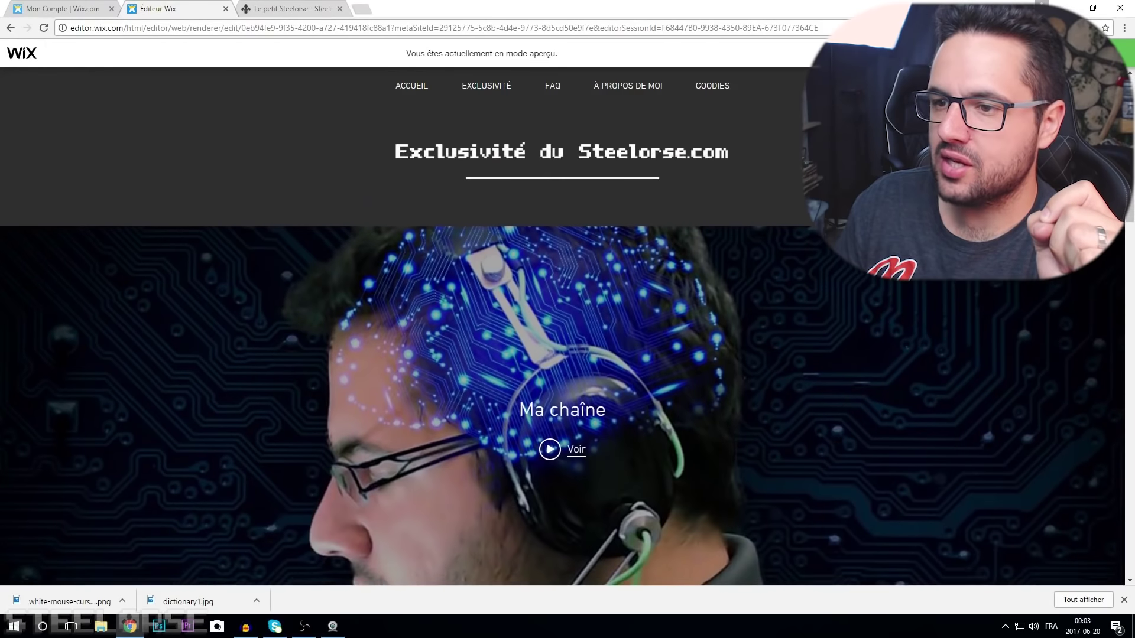
- Browse the featured videos in the Exclusivité section's video carousel, as far as "Les consoles de mon enfance!"
scroll(562, 343, "down", 2)
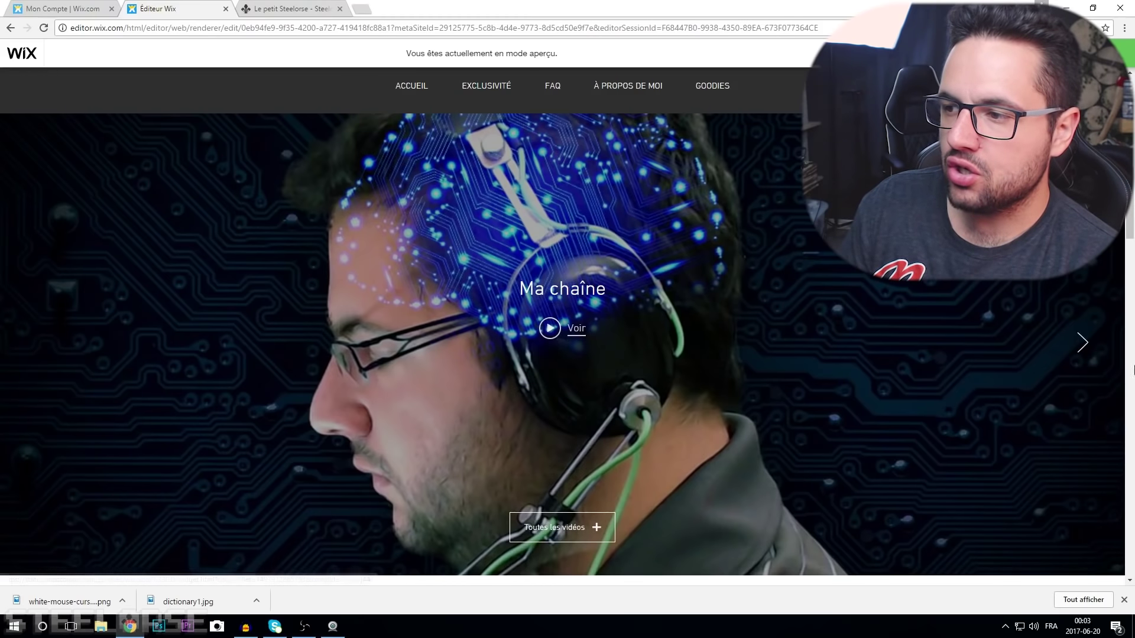
left_click(1081, 339)
left_click(1081, 341)
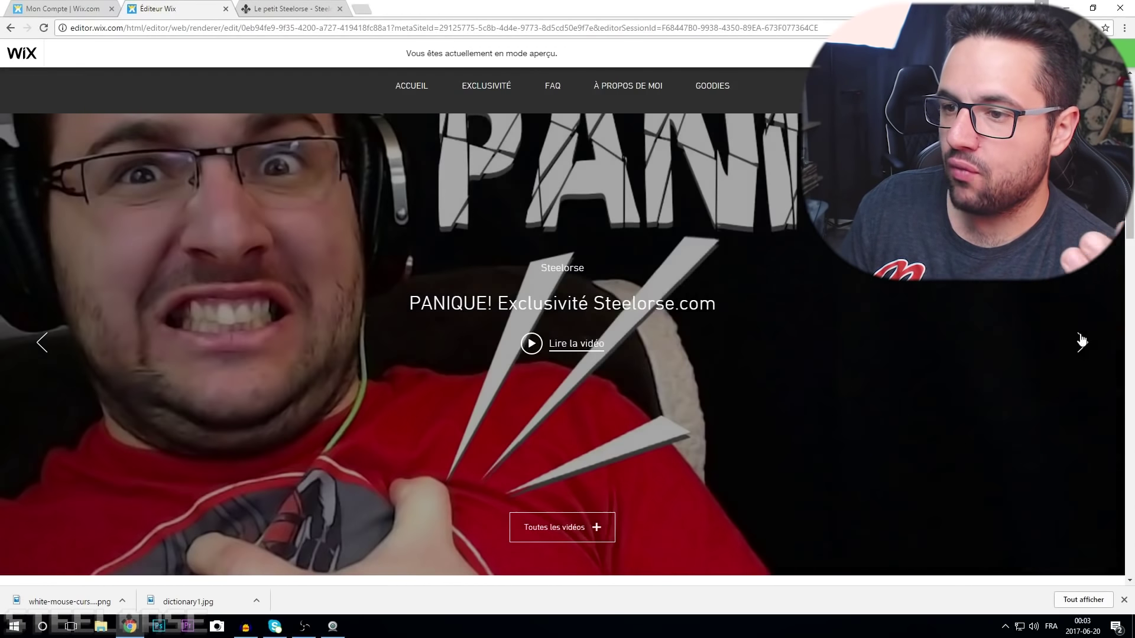
left_click(1081, 341)
left_click(1081, 341)
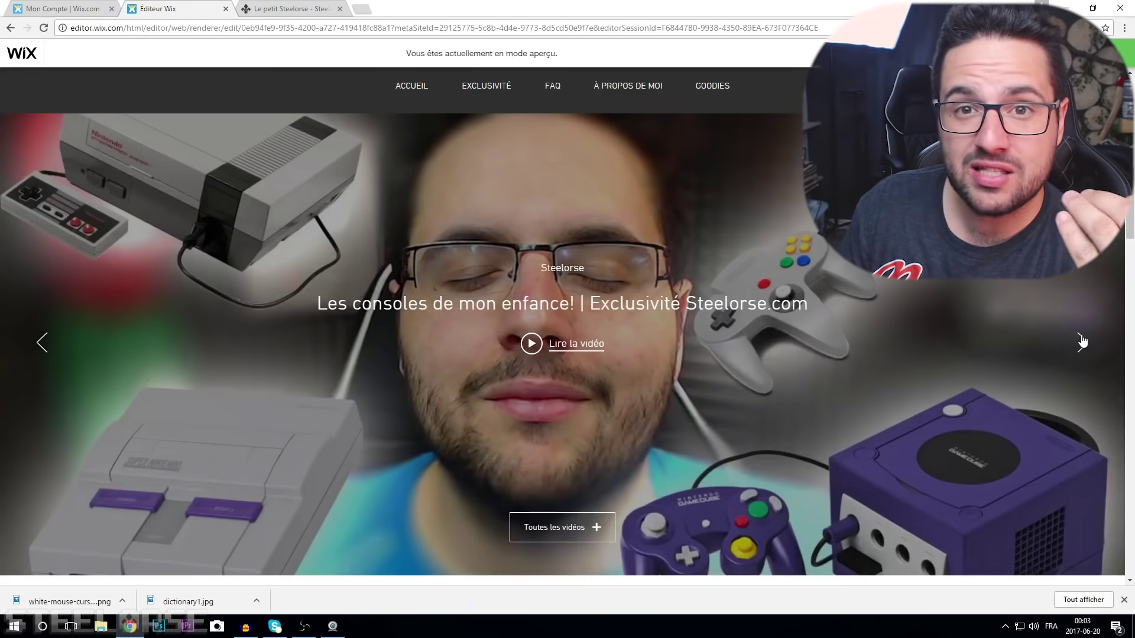
- Show all videos, pick "Les consoles de mon enfance!" from the thumbnail strip, play it, and close the player
left_click(579, 532)
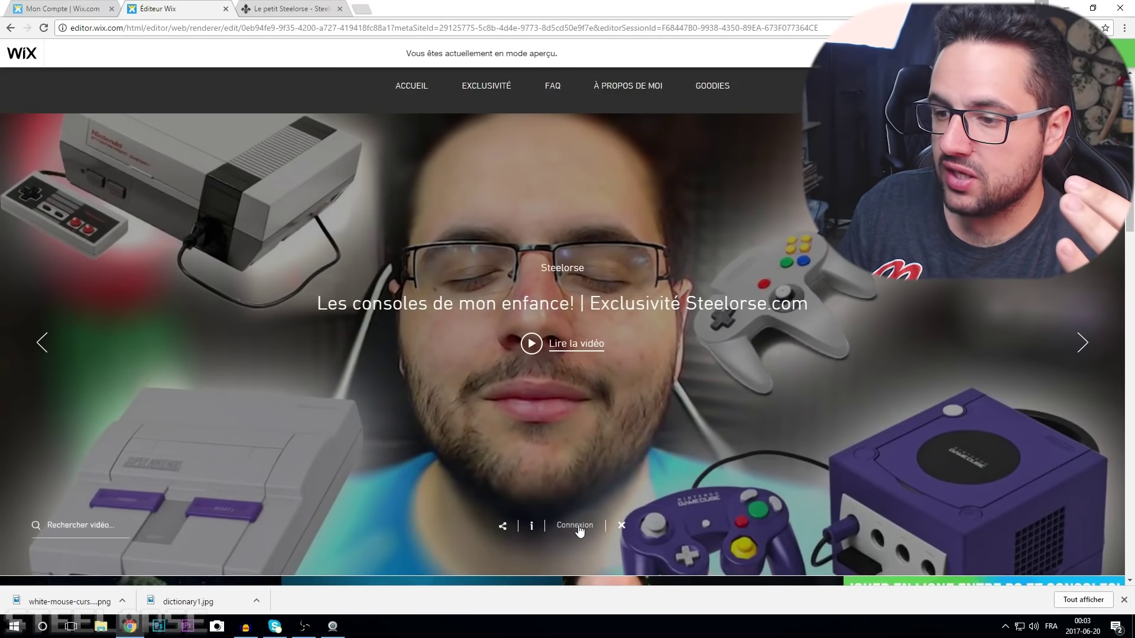
scroll(731, 399, "down", 4)
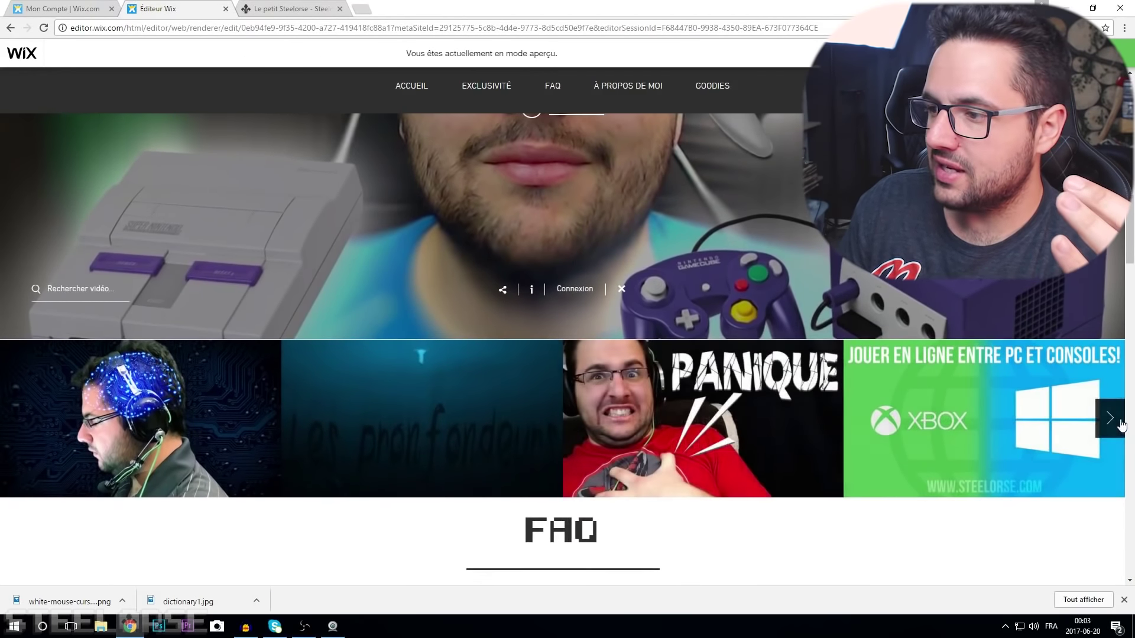
left_click(1109, 419)
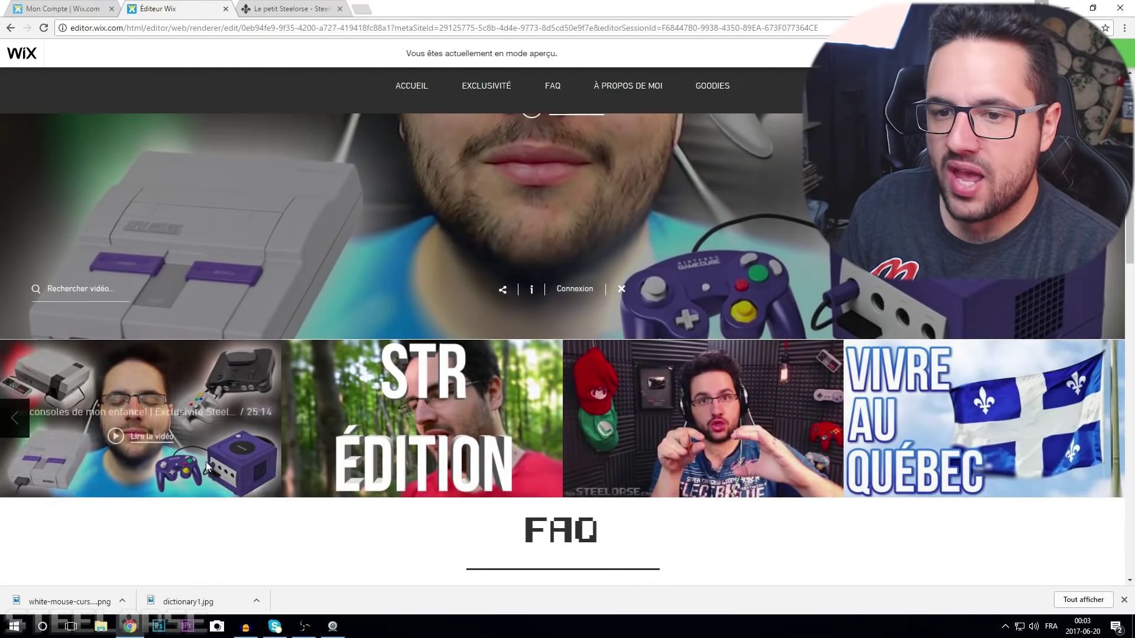
left_click(257, 449)
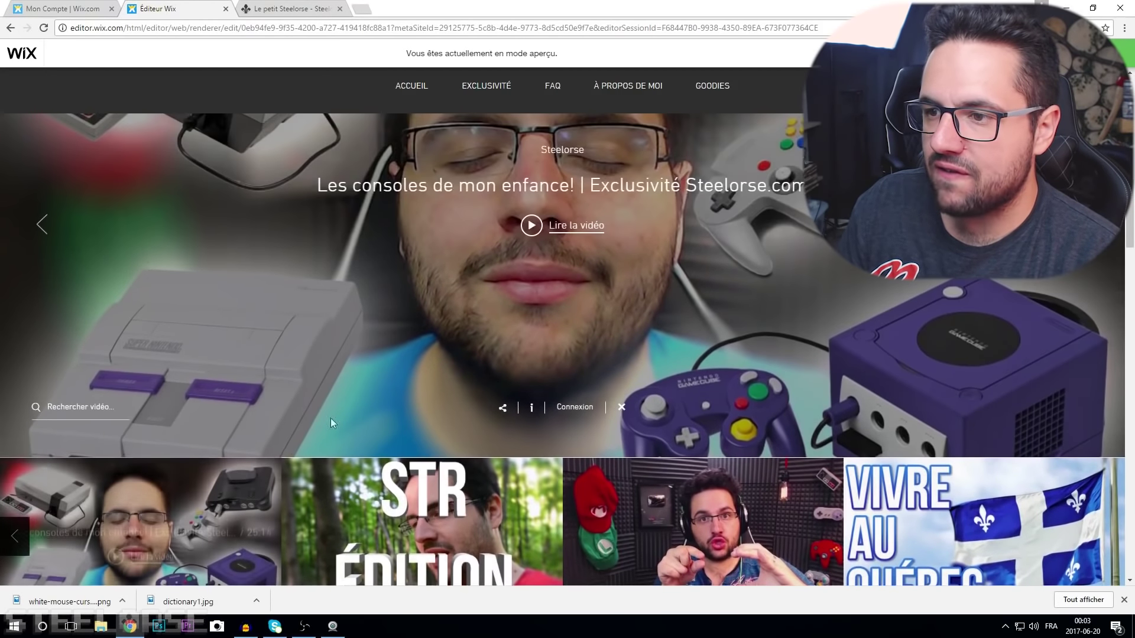
left_click(536, 232)
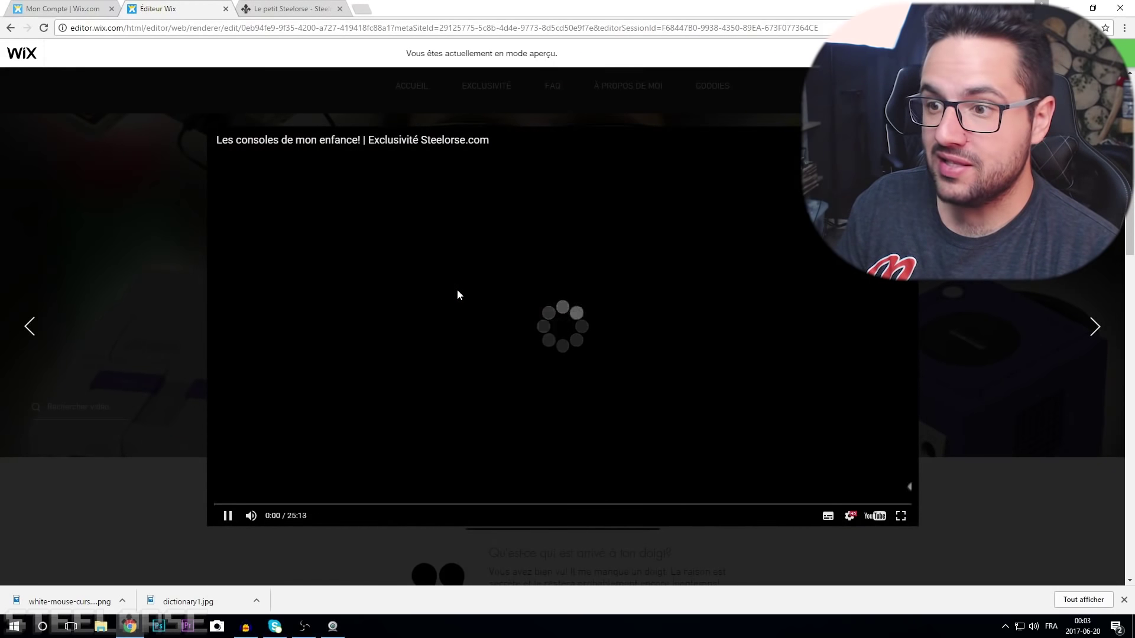
key("Escape")
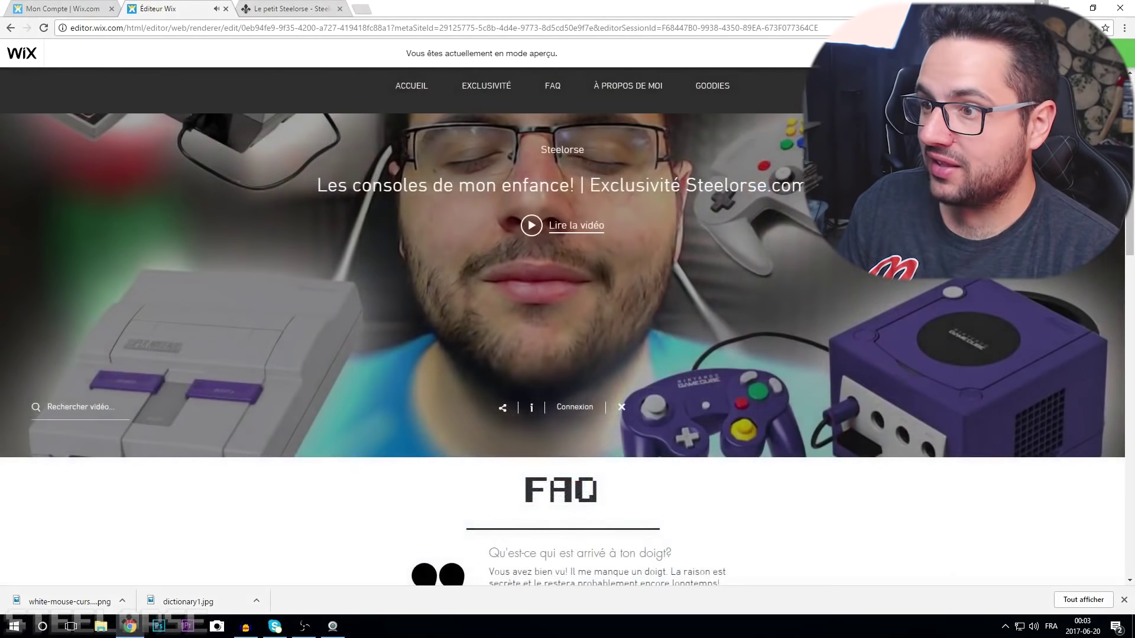
- Page through the FAQ questions and read the À propos de moi section in the site preview
scroll(800, 338, "down", 5)
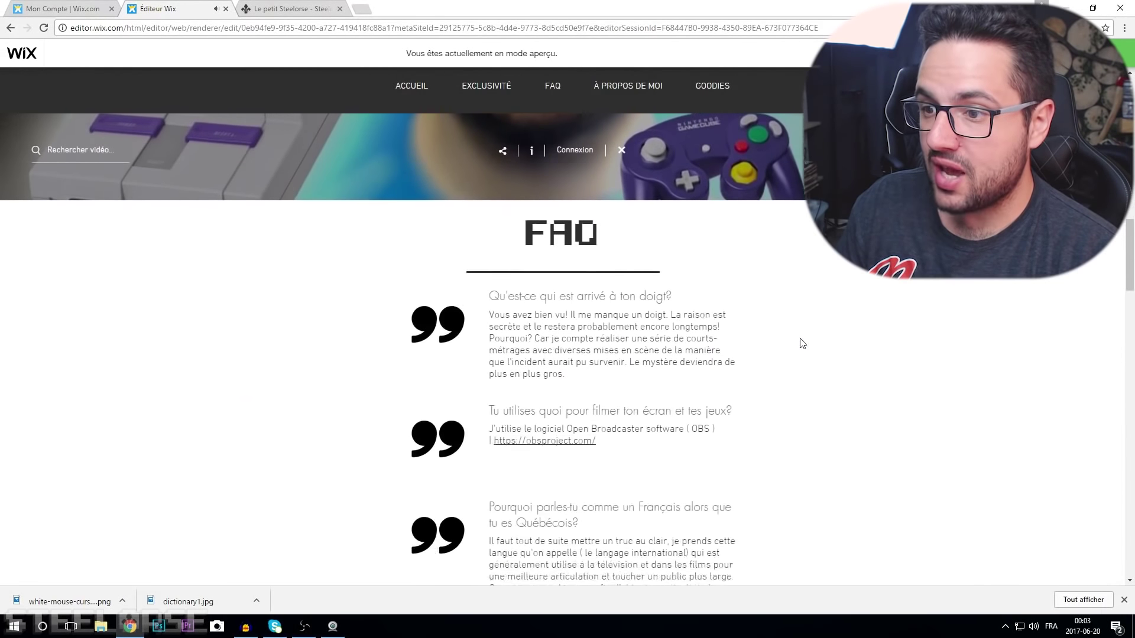
scroll(803, 332, "down", 1)
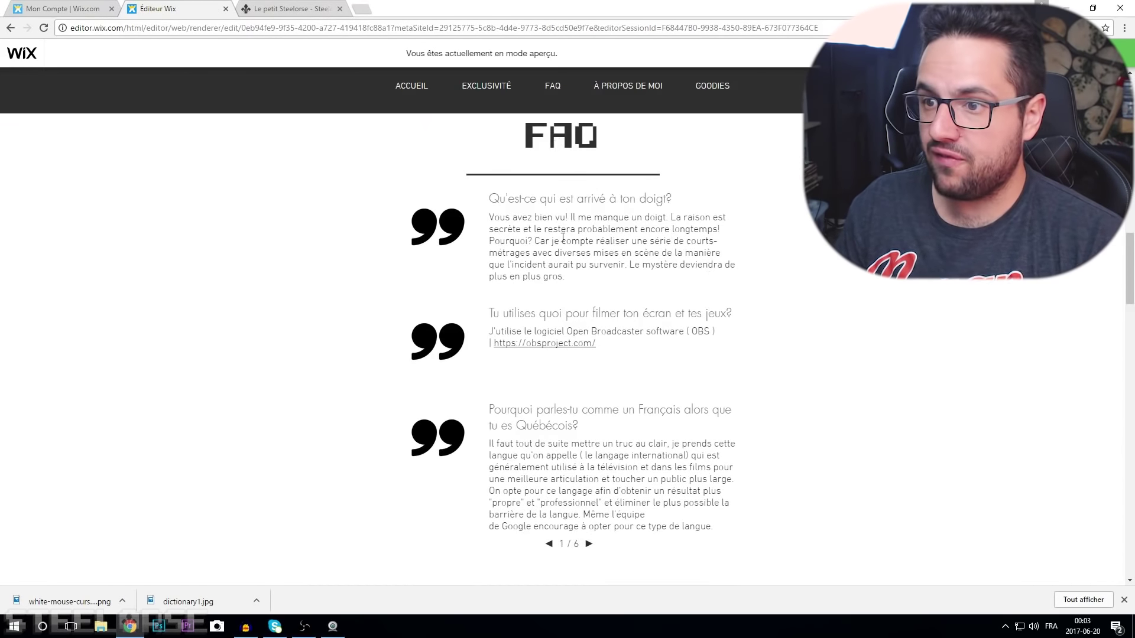
scroll(419, 249, "down", 1)
left_click(589, 485)
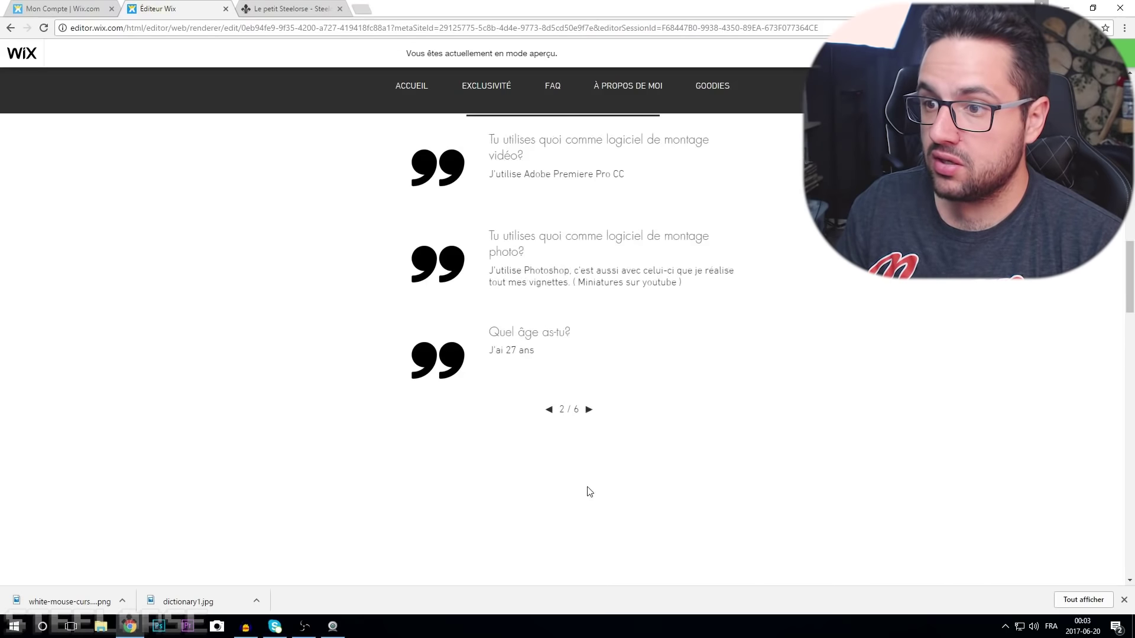
left_click(589, 409)
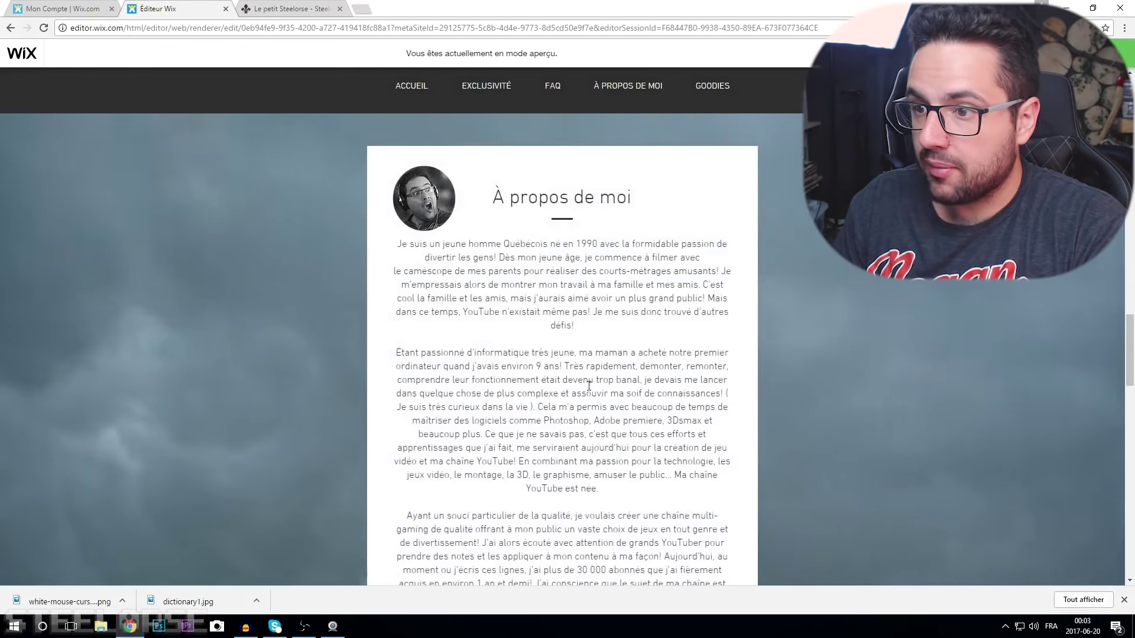
scroll(634, 354, "down", 10)
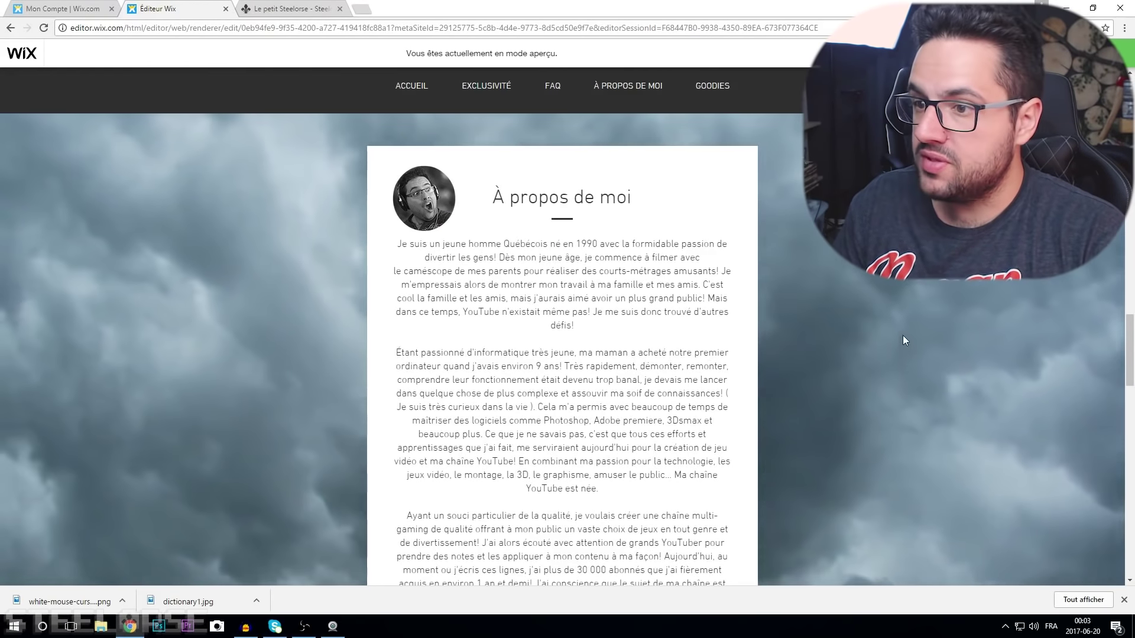
scroll(724, 340, "down", 10)
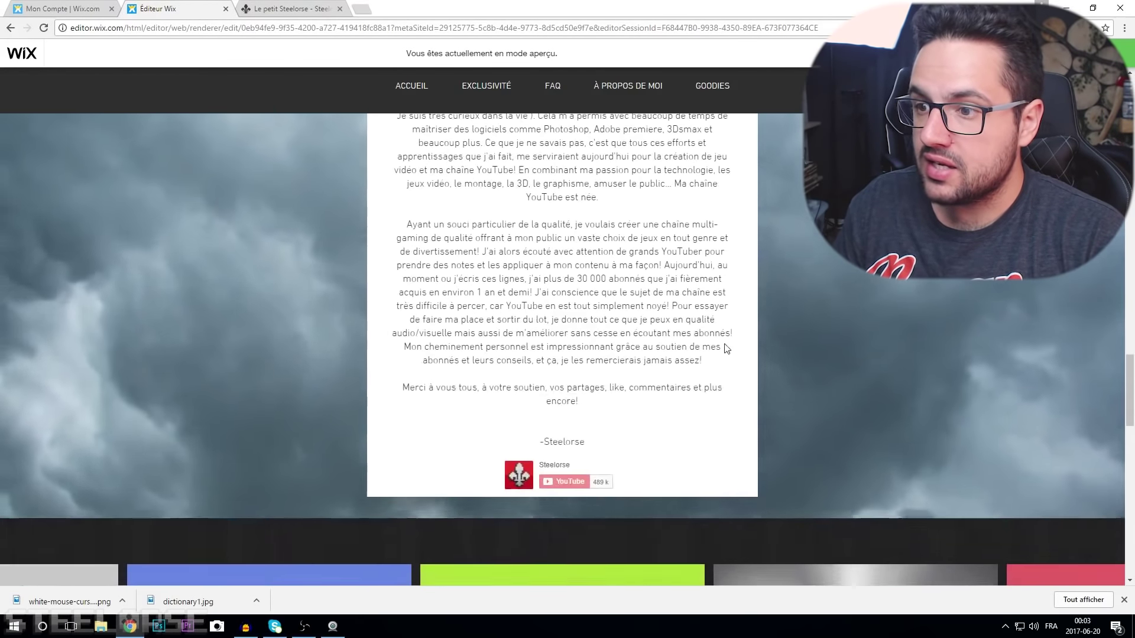
- View the Steelorse wallpapers and the comic gallery, enlarge a comic, switch to another one, and close the enlarged view
scroll(725, 339, "down", 4)
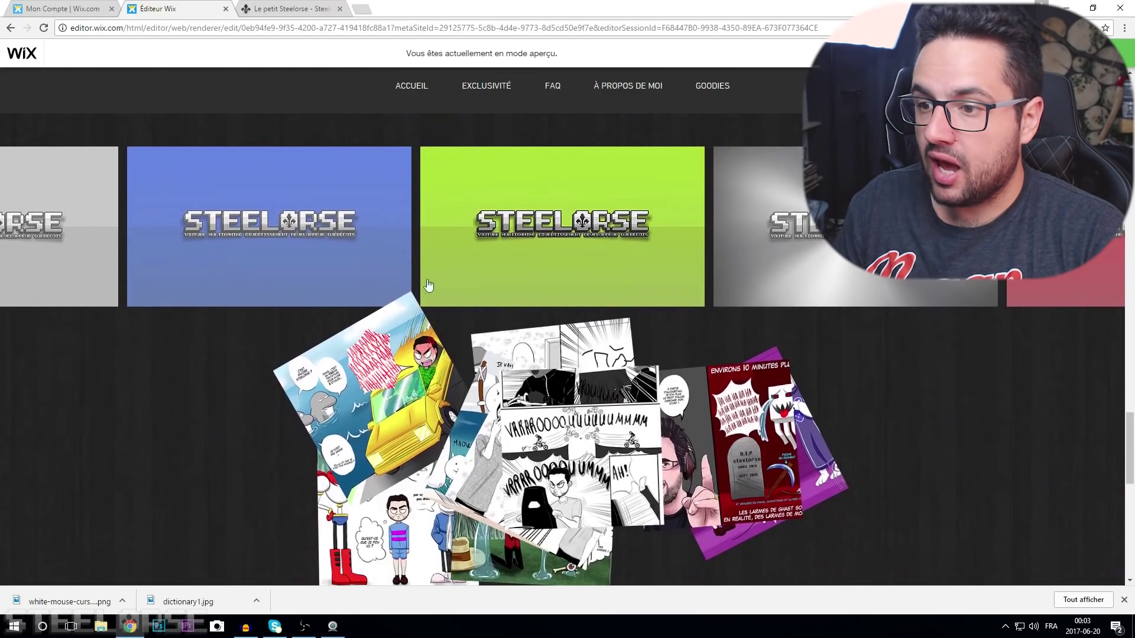
scroll(432, 355, "down", 1)
scroll(453, 374, "up", 1)
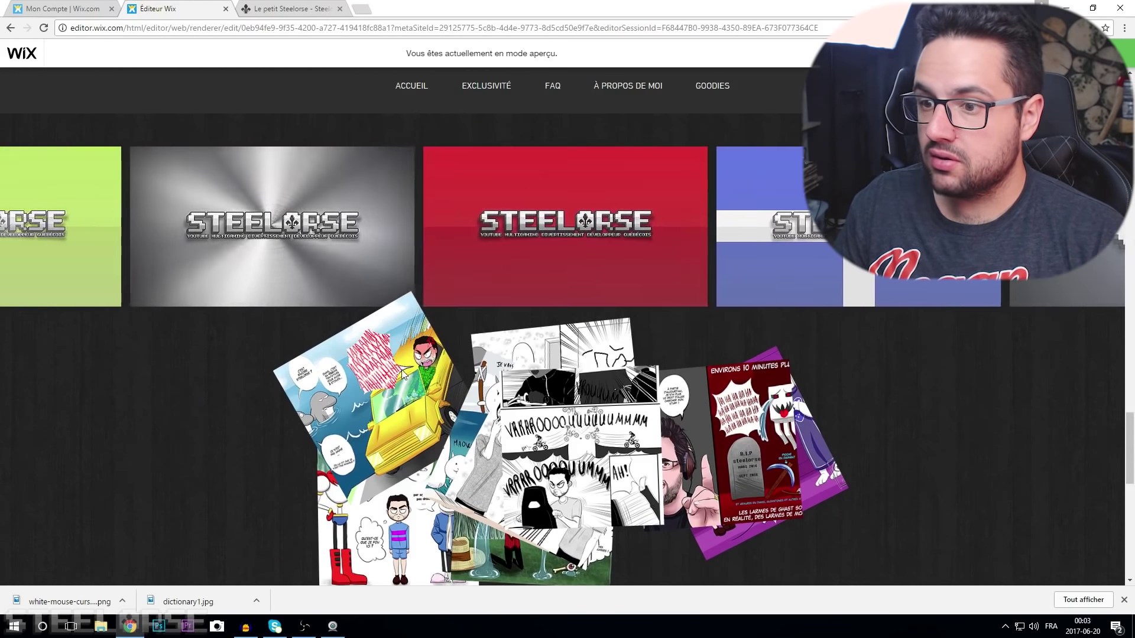
scroll(599, 321, "down", 2)
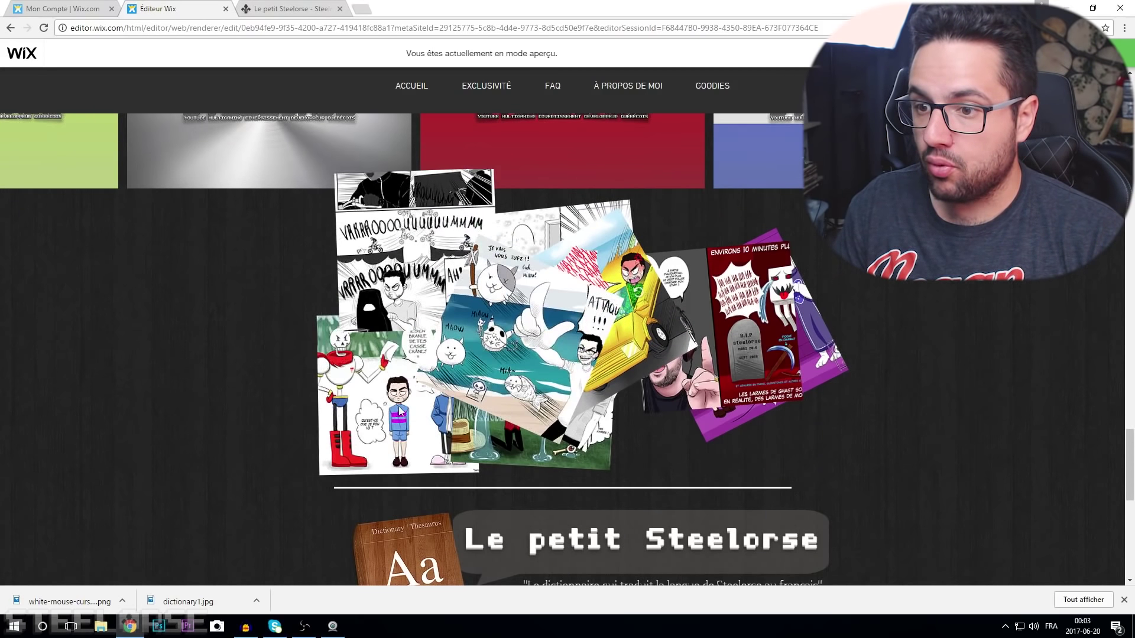
left_click(513, 343)
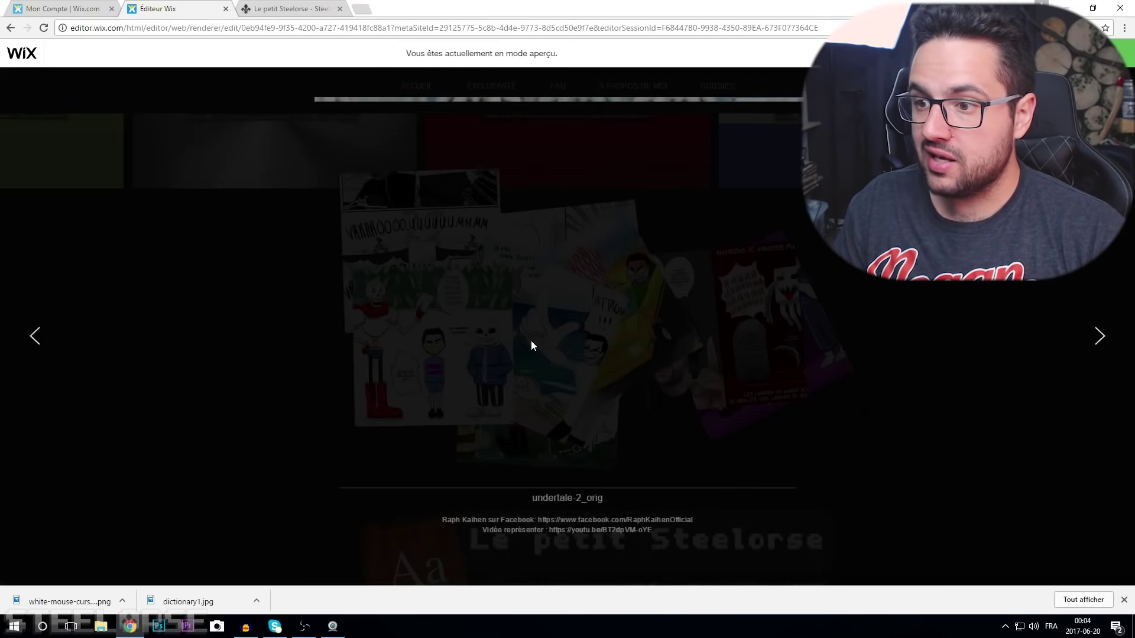
left_click(368, 337)
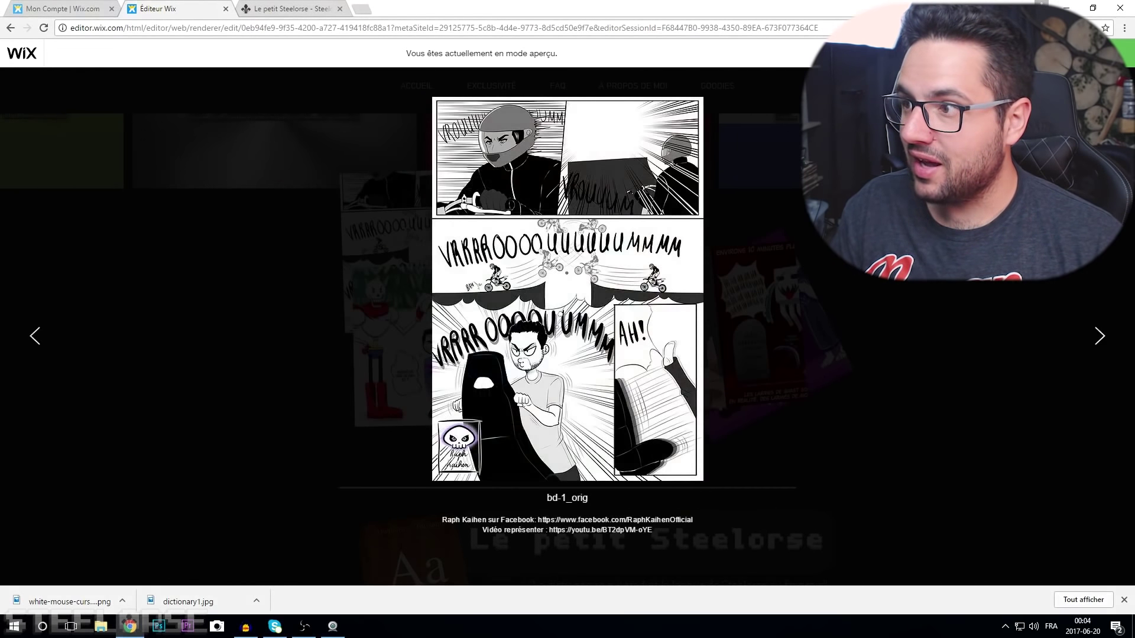
key("Escape")
- Open the "Le petit Steelorse" dictionary page from the home page and look through its list of words
scroll(563, 247, "down", 5)
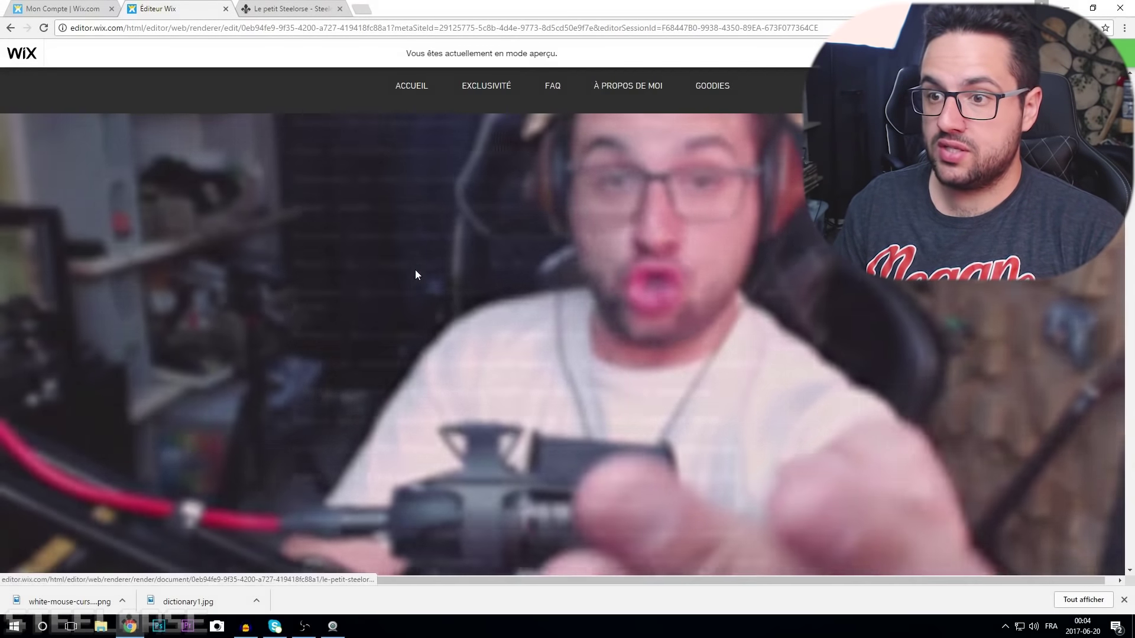
left_click(415, 273)
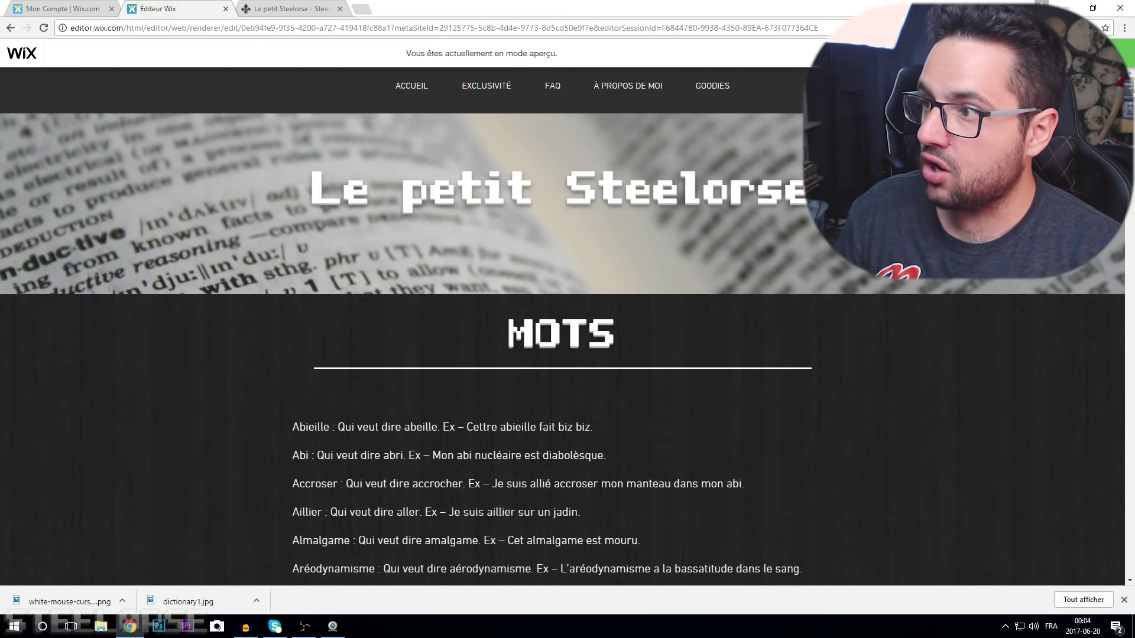
left_click_drag(1132, 92, 1130, 437)
- Return to the Accueil page and review it down to the comments box, visitor counter and social links
left_click(411, 86)
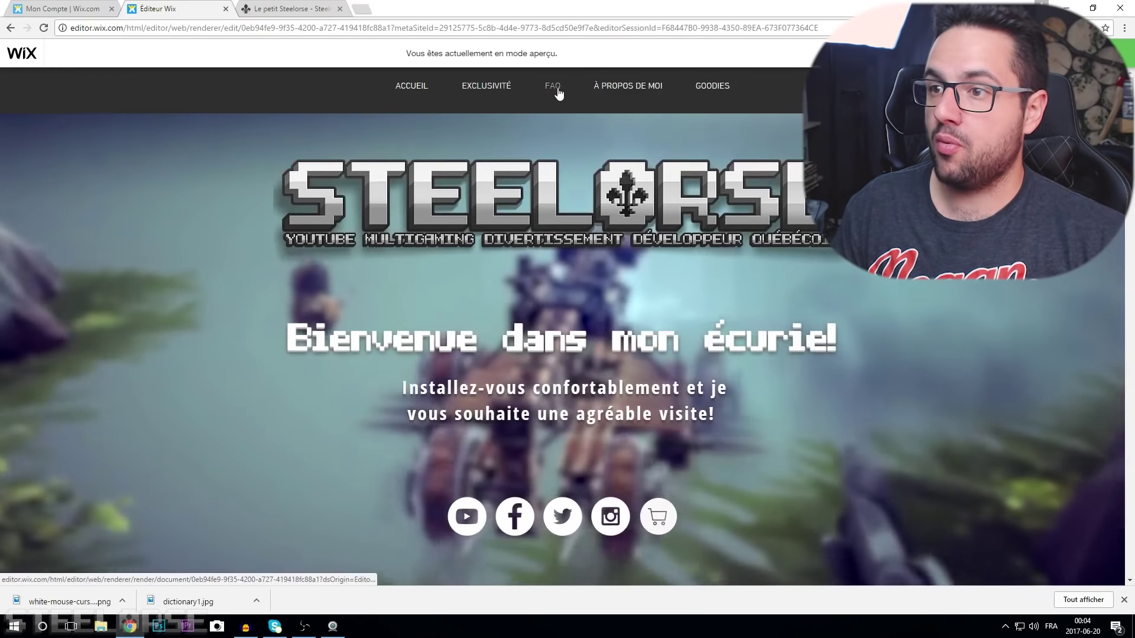
scroll(668, 215, "down", 8)
scroll(668, 220, "down", 15)
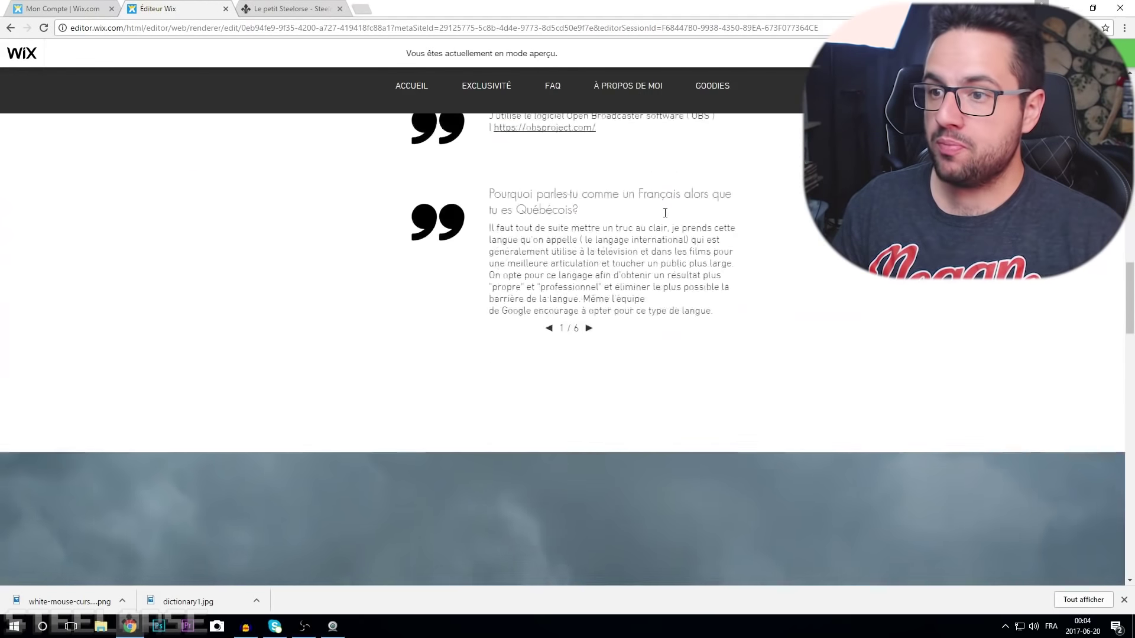
scroll(766, 277, "down", 20)
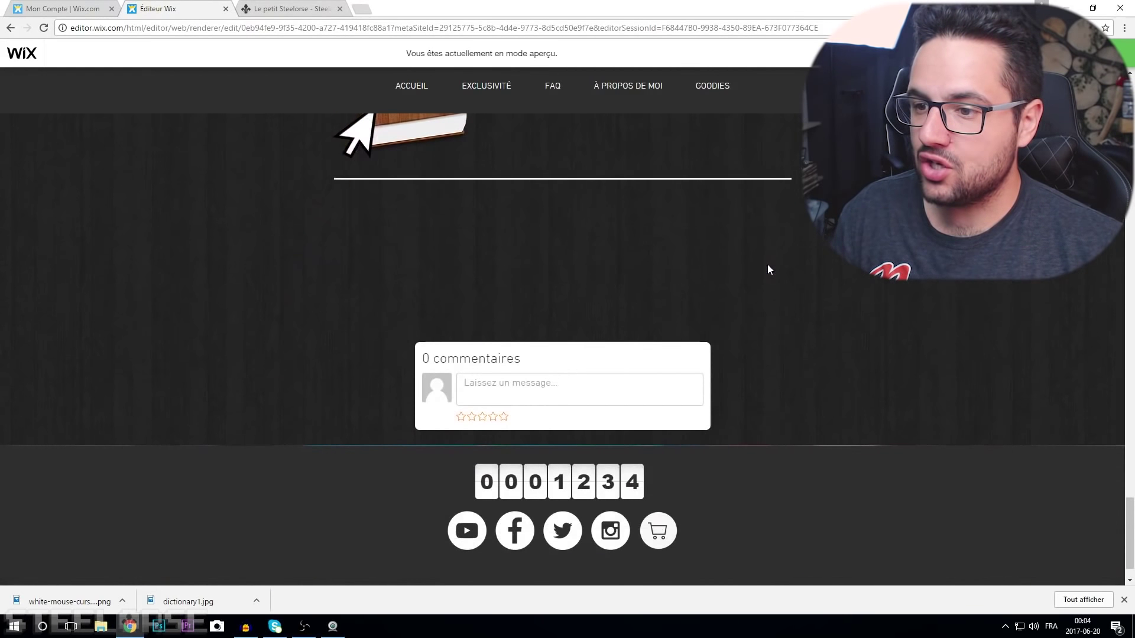
scroll(768, 272, "up", 6)
scroll(804, 308, "up", 5)
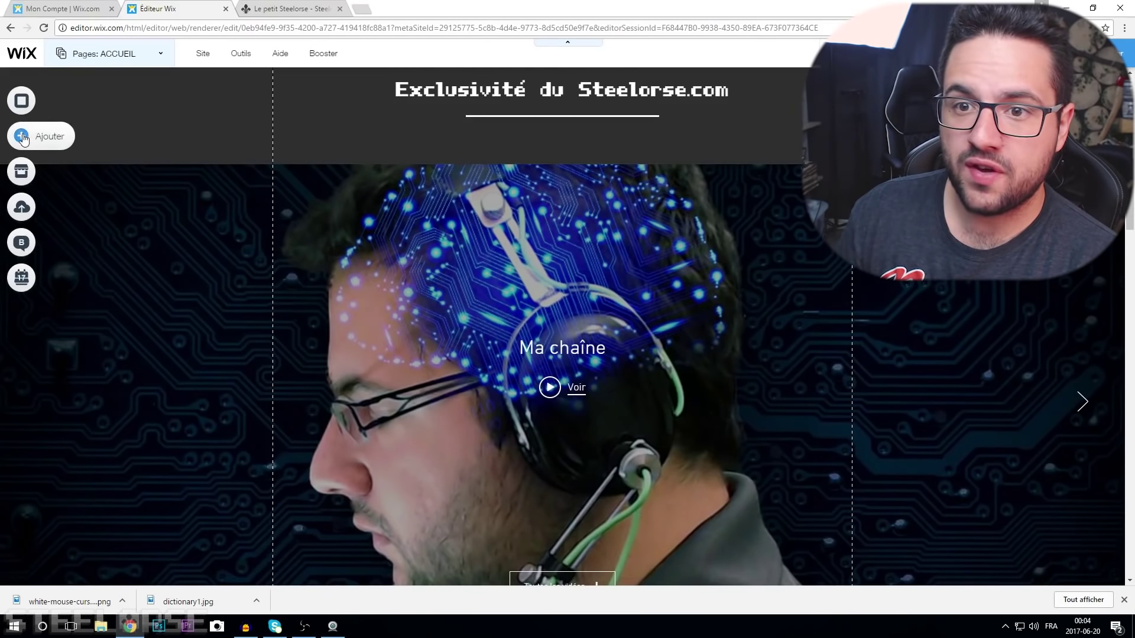
- Add a Polygone (diamants) gallery over the Exclusivité video section, view its image organiser, and close the organiser
left_click(22, 137)
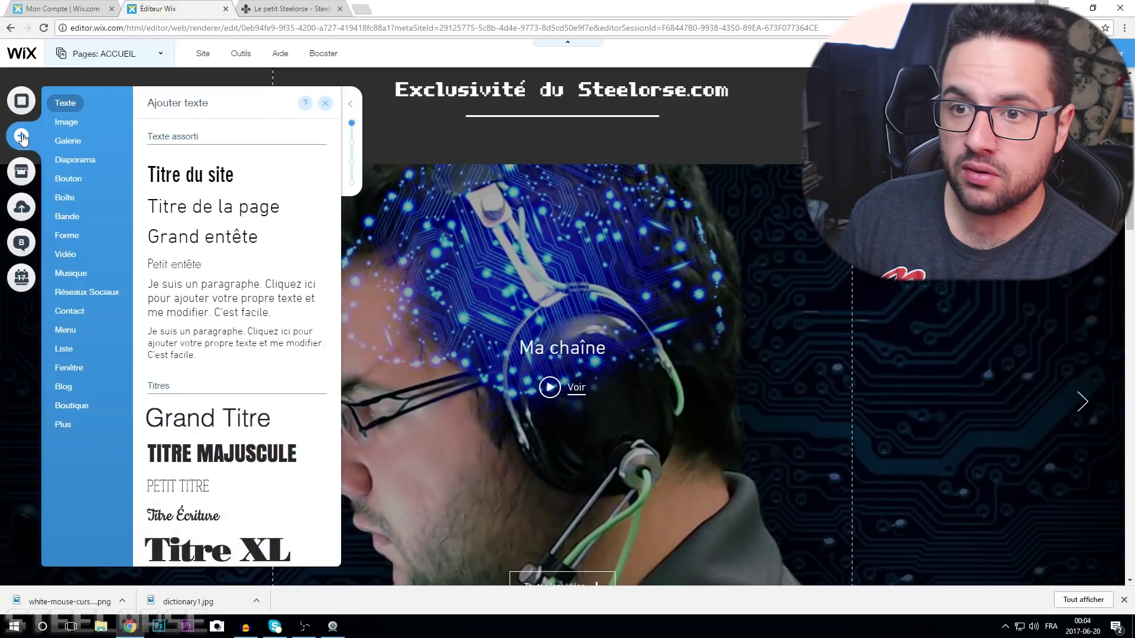
left_click(72, 144)
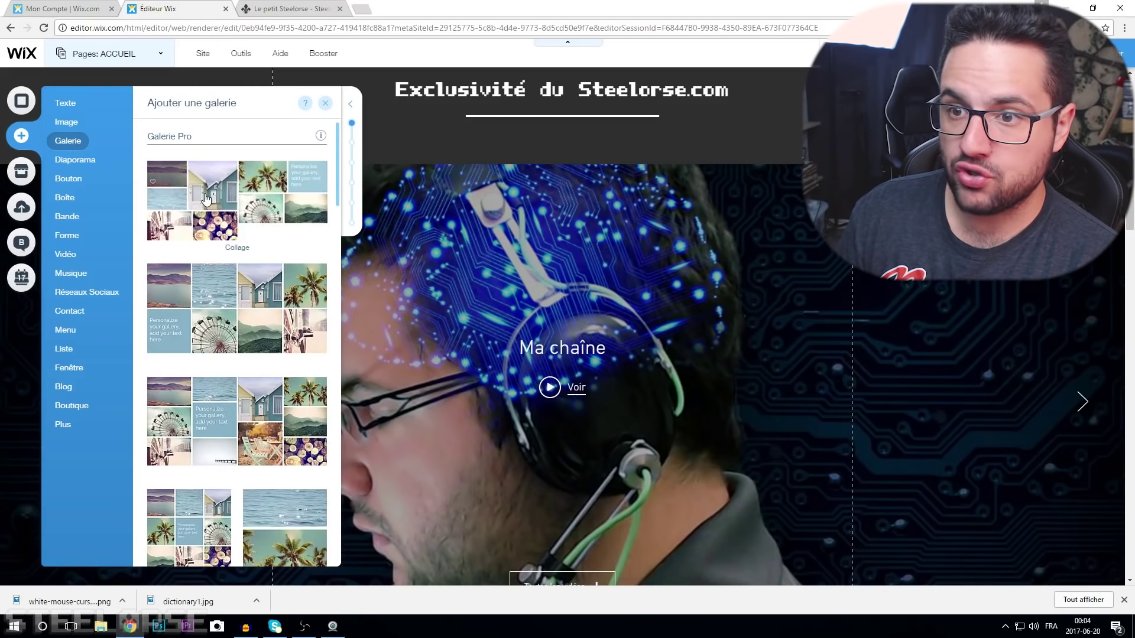
scroll(214, 296, "down", 3)
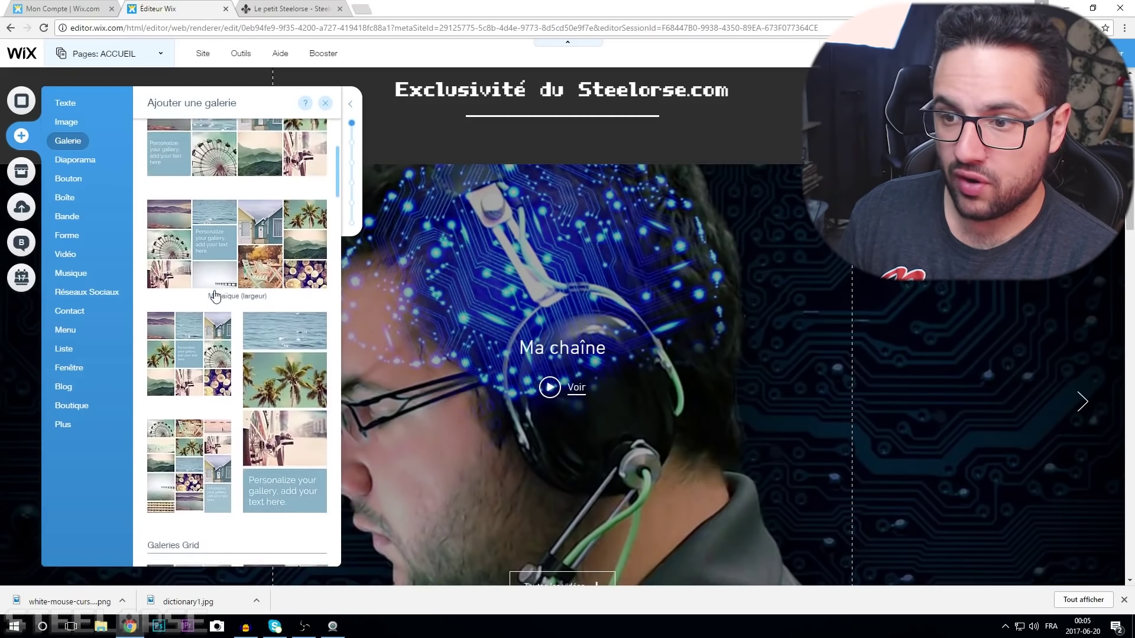
scroll(215, 295, "down", 1)
scroll(222, 331, "down", 3)
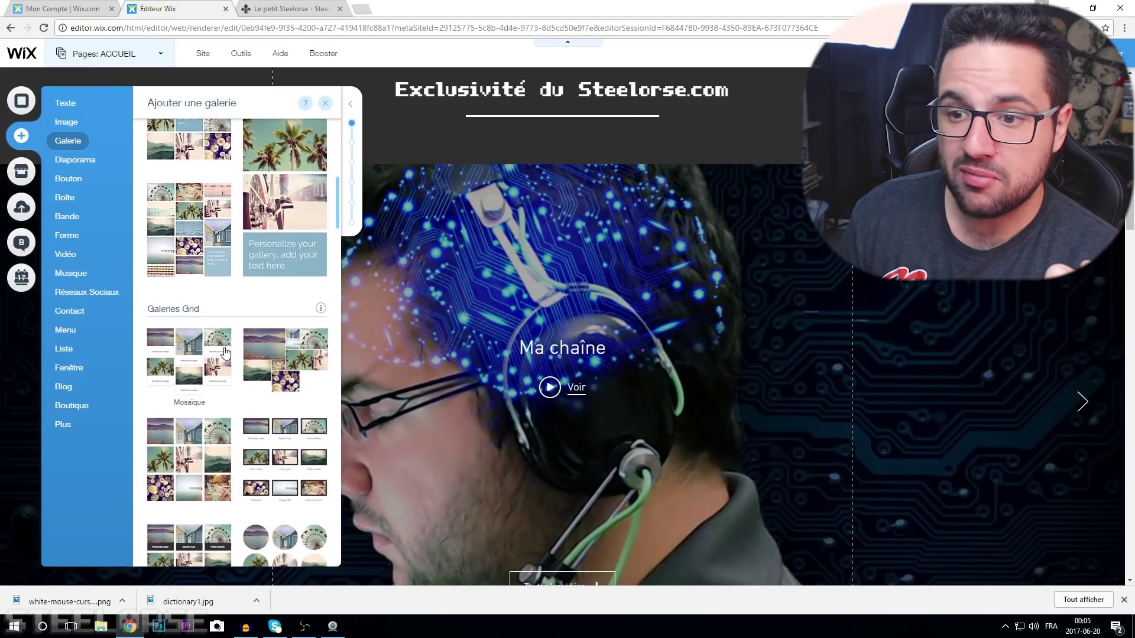
scroll(227, 210, "down", 2)
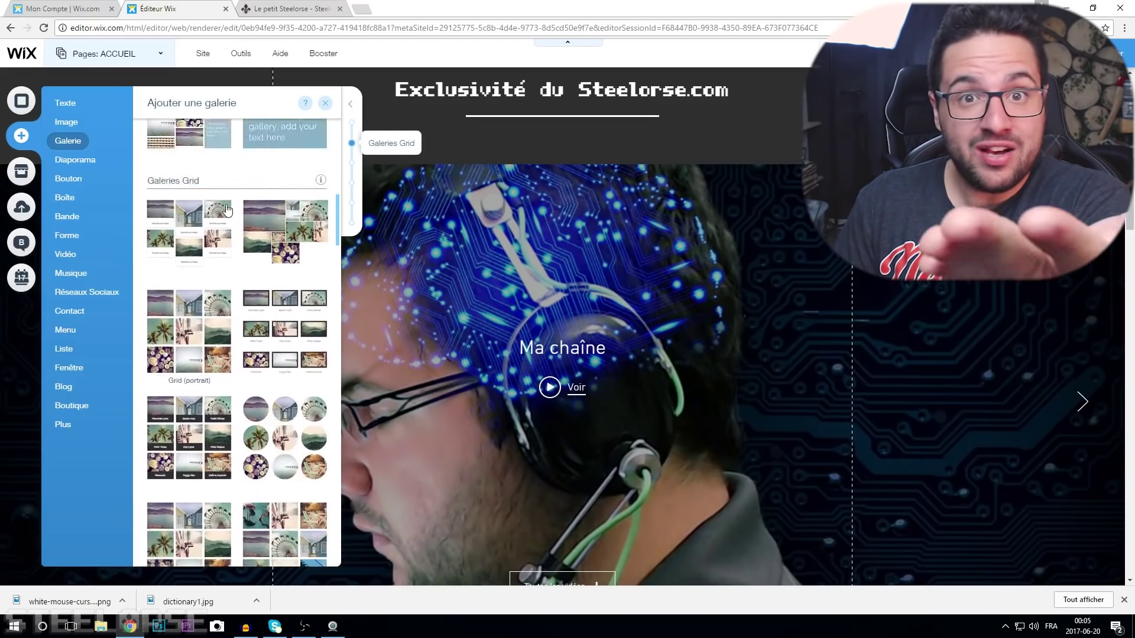
scroll(225, 213, "down", 3)
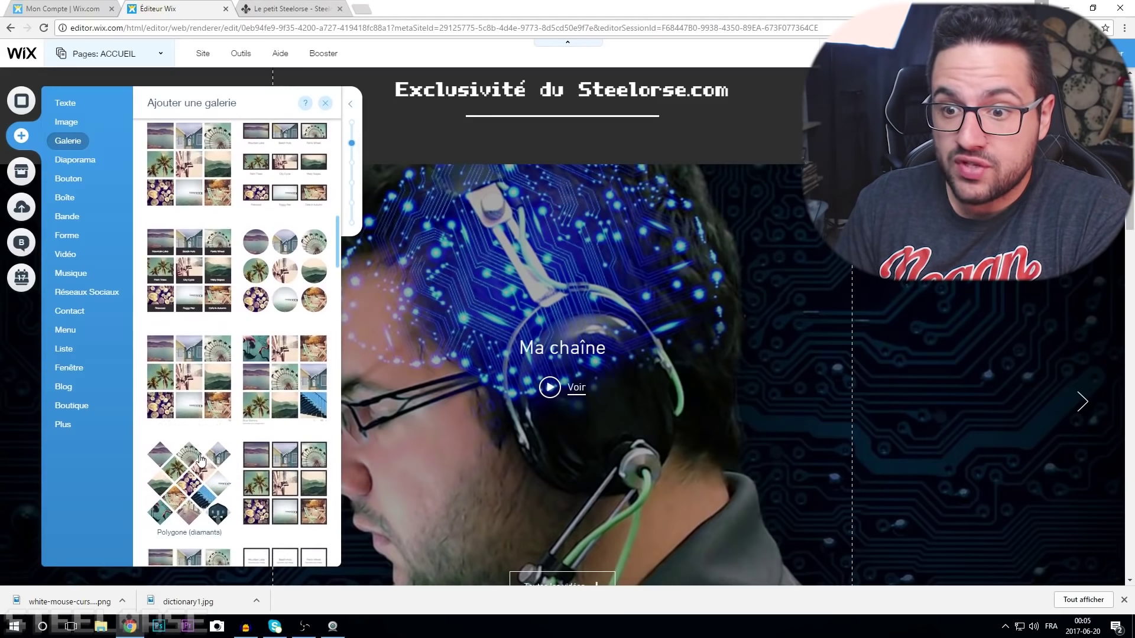
left_click_drag(189, 476, 647, 328)
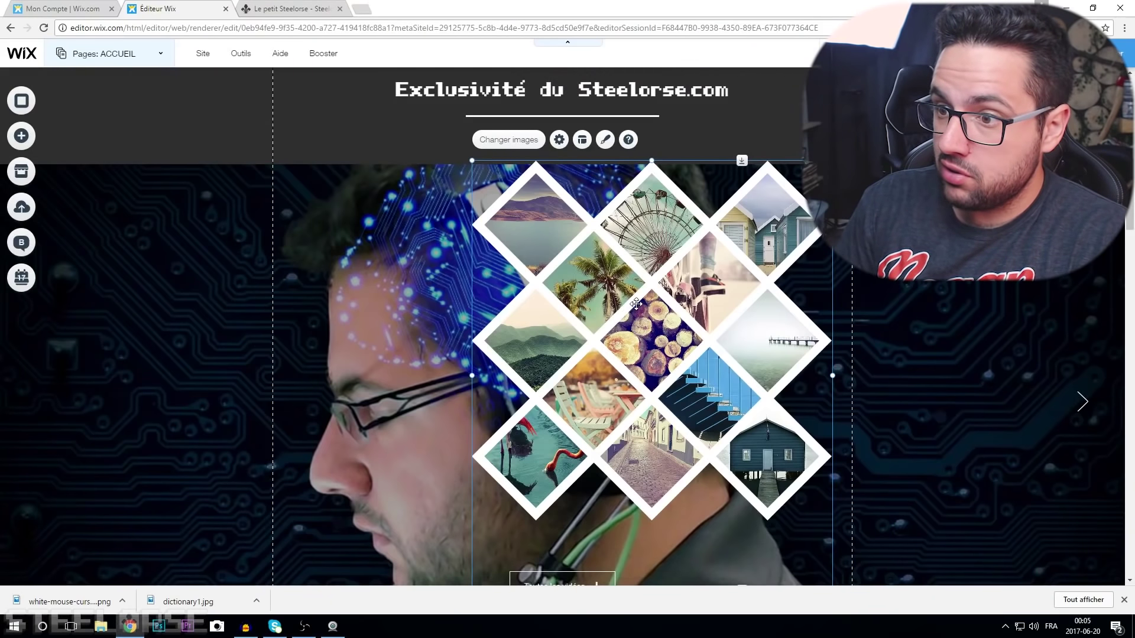
double_click(636, 304)
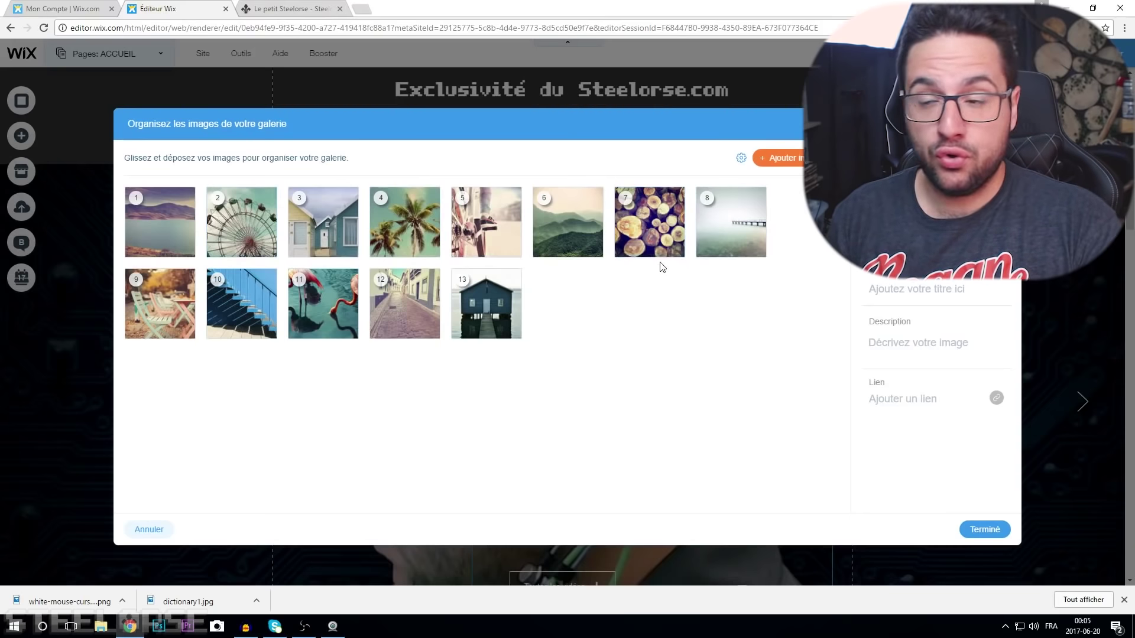
left_click(1006, 124)
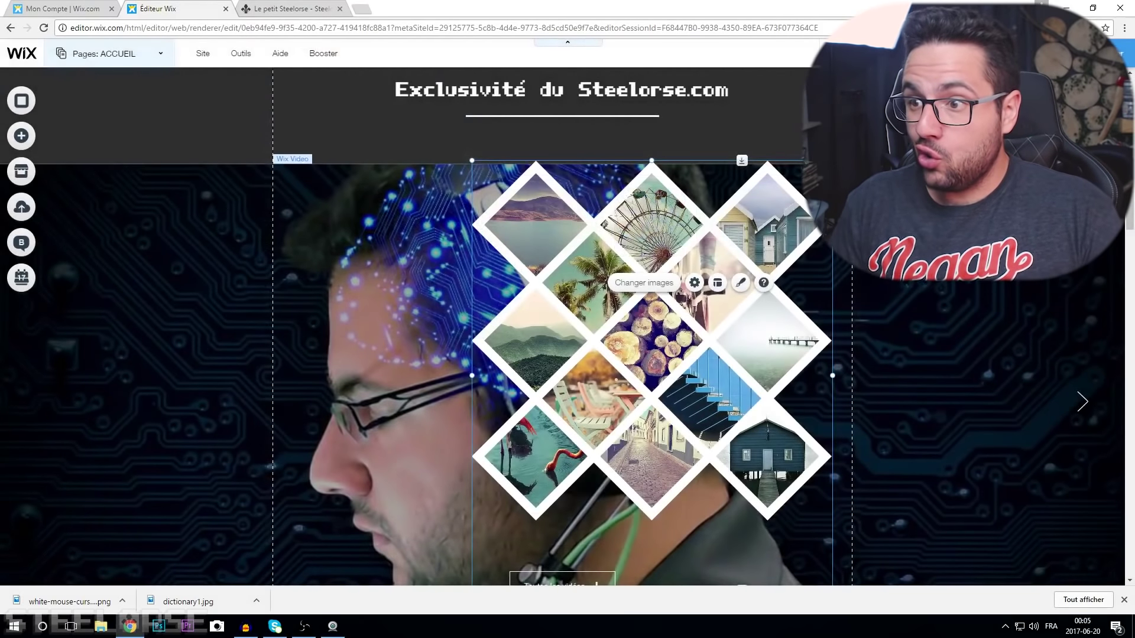
- Move the diamond gallery over the Exclusivité video, shrink it, and delete it from the page
left_click_drag(672, 238, 551, 305)
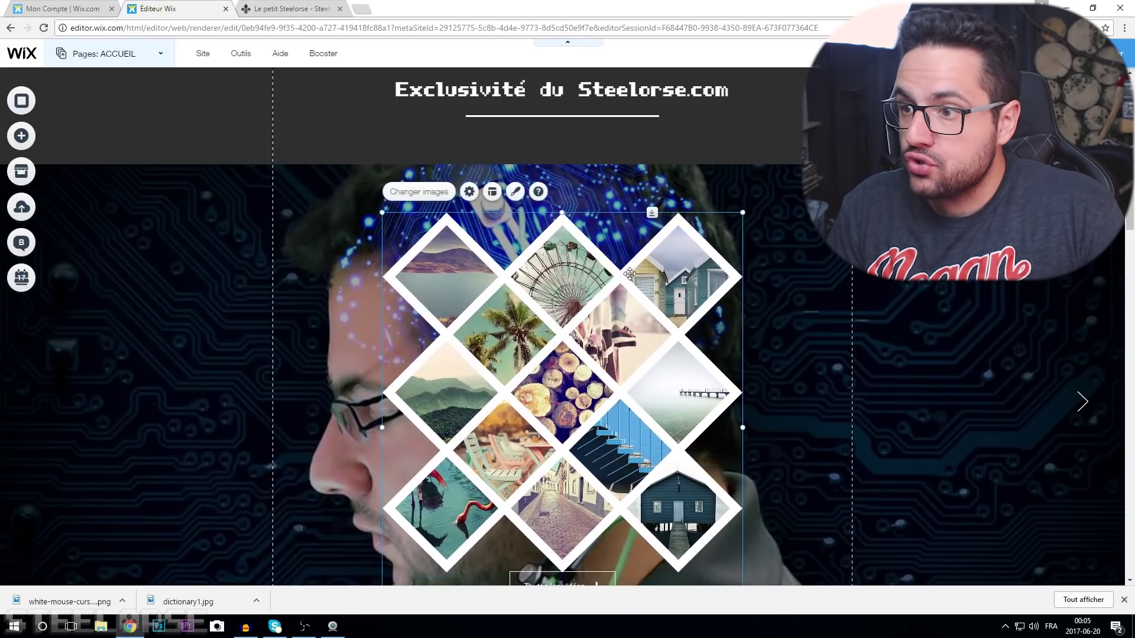
left_click_drag(741, 211, 663, 264)
left_click_drag(573, 410, 523, 287)
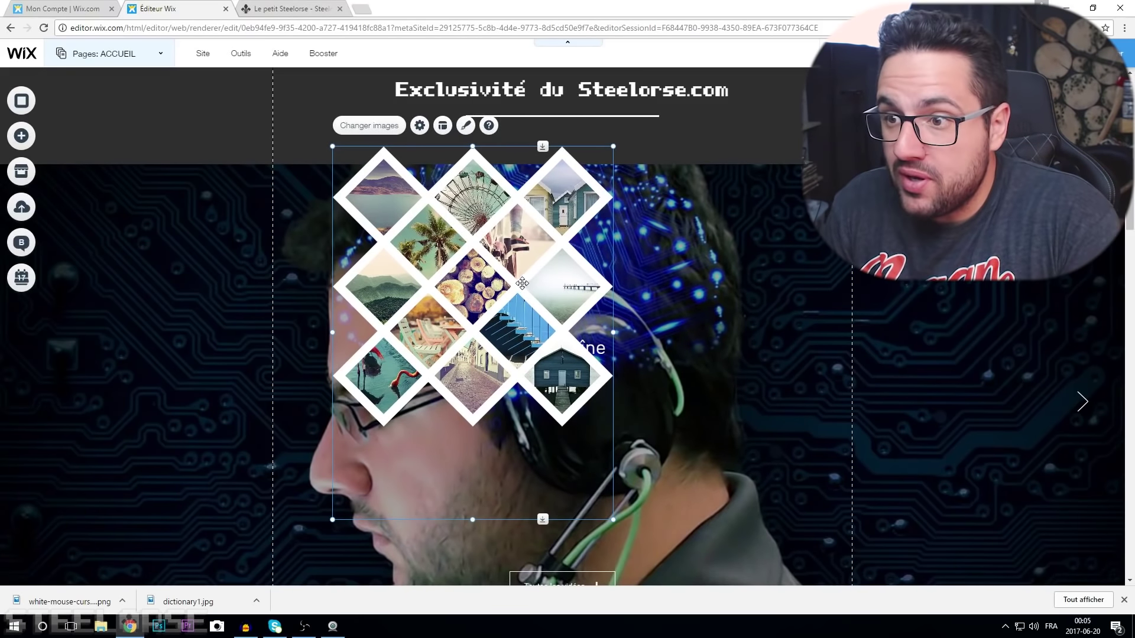
key("Delete")
- Open the Wix Video settings of the Exclusivité section, review the channel, layout and design options, and close them
scroll(547, 270, "down", 6)
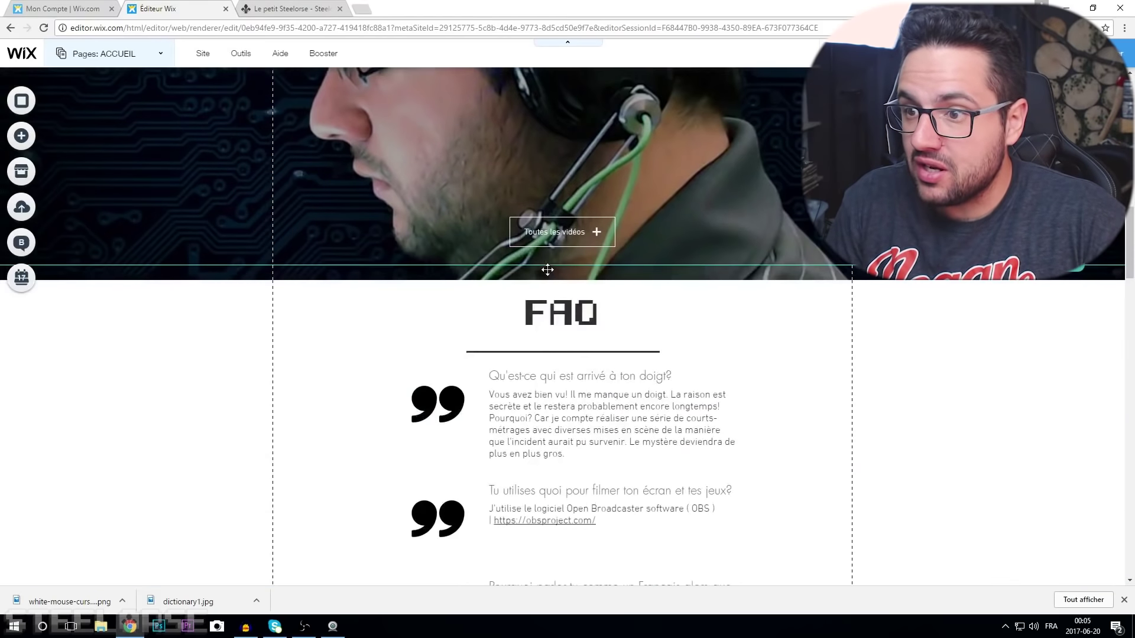
scroll(404, 299, "up", 4)
double_click(404, 295)
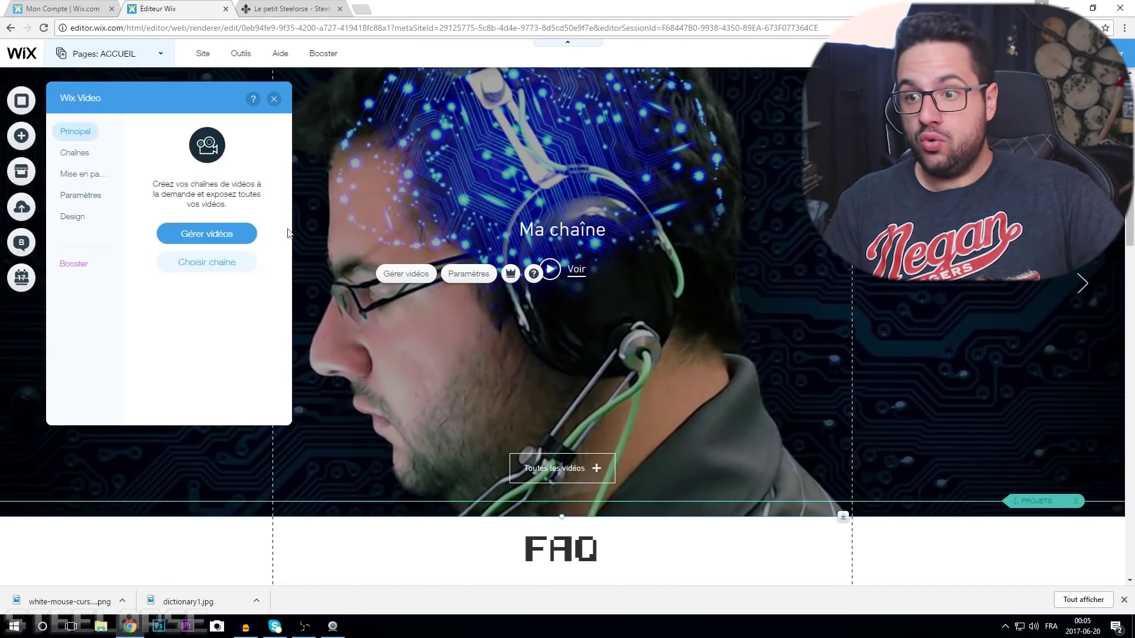
left_click(84, 154)
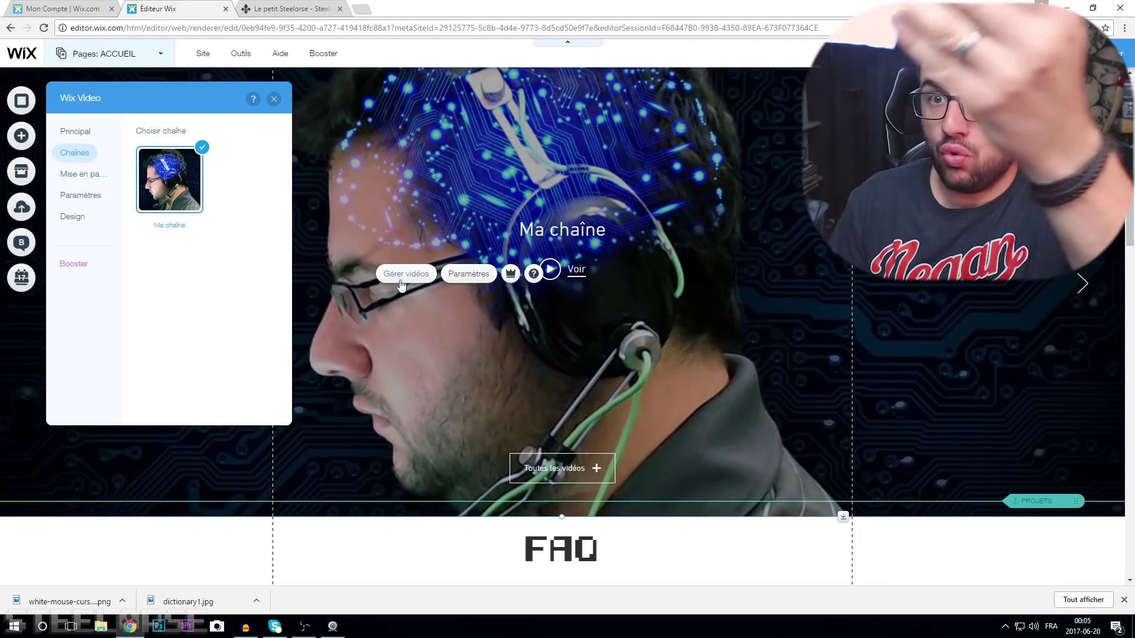
left_click(87, 175)
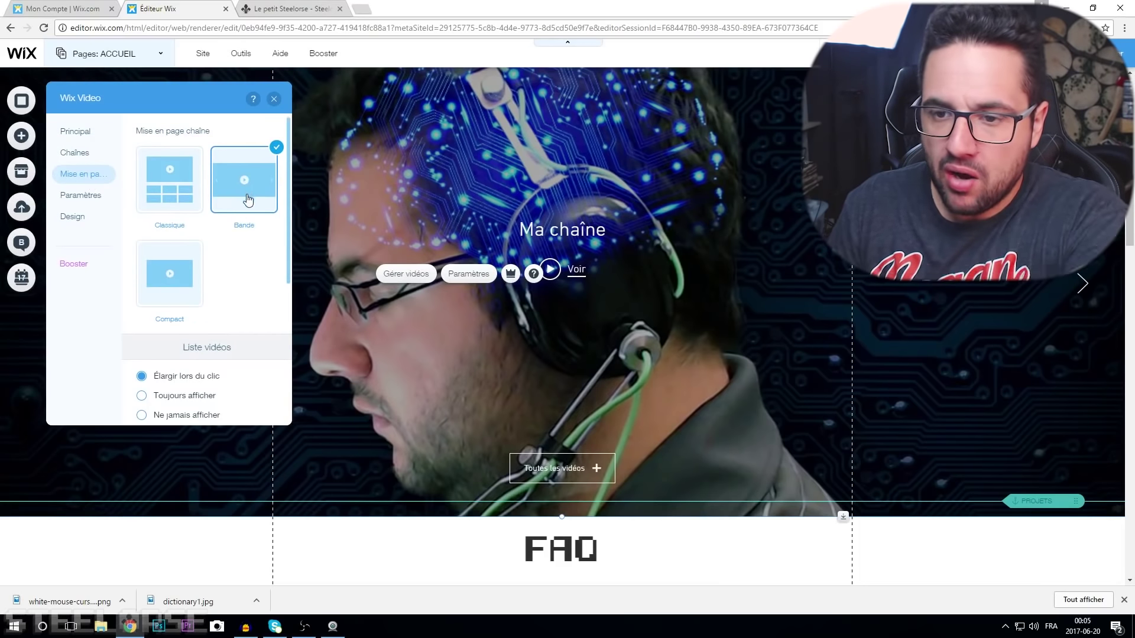
scroll(249, 210, "down", 2)
scroll(222, 353, "down", 2)
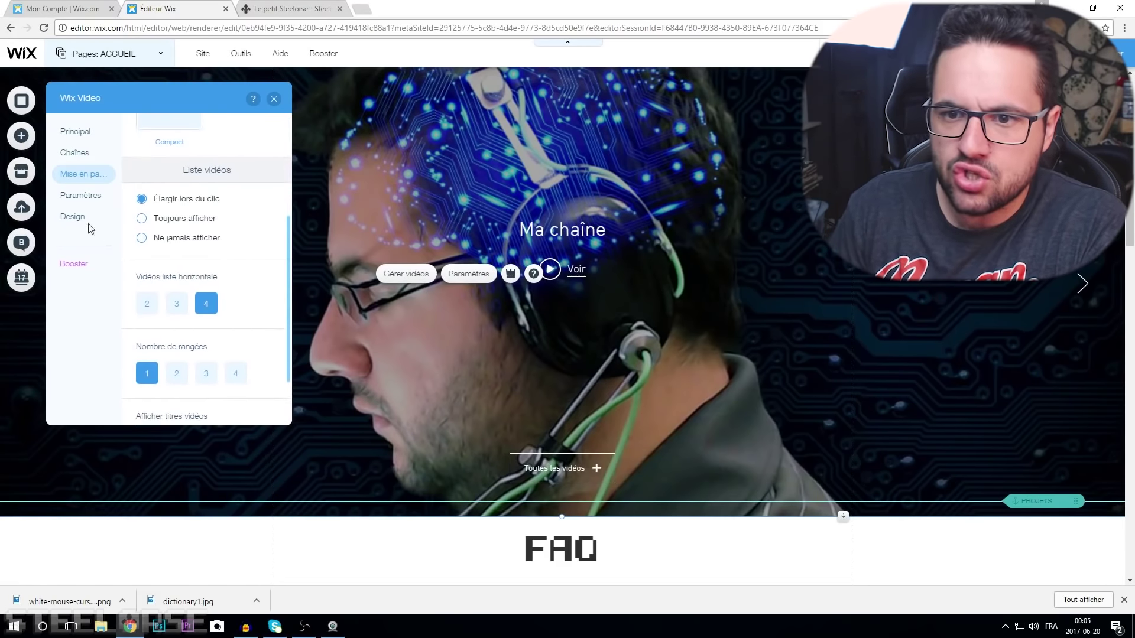
left_click(73, 217)
left_click(275, 101)
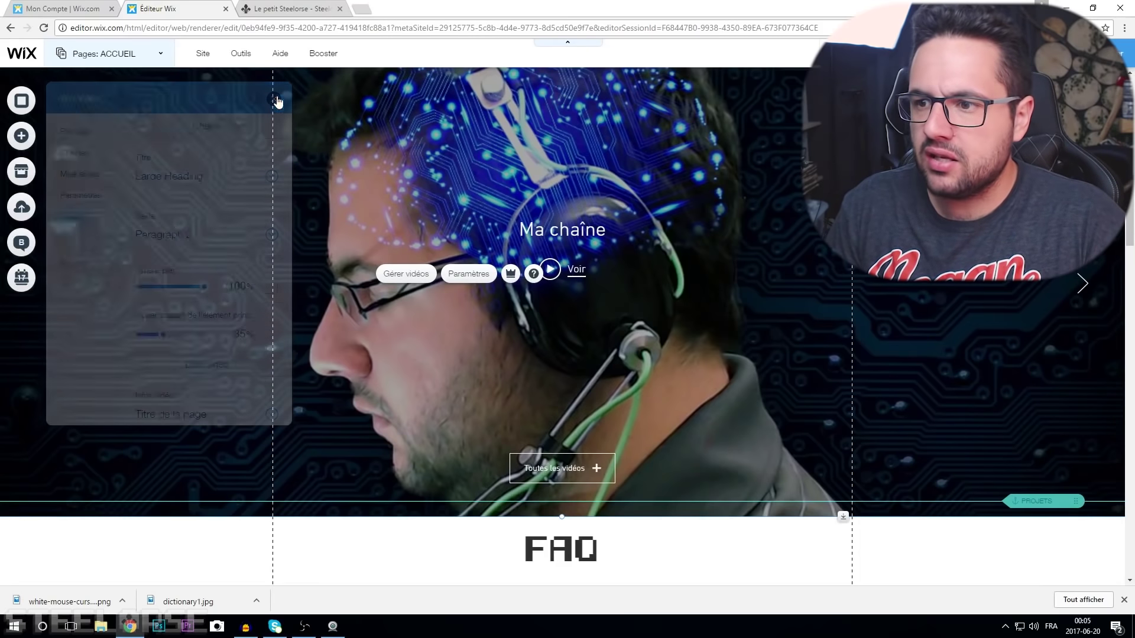
- Select the FAQ list and browse the ready-made list elements available to add, including Actualité, Événements and Témoignages
scroll(719, 307, "up", 3)
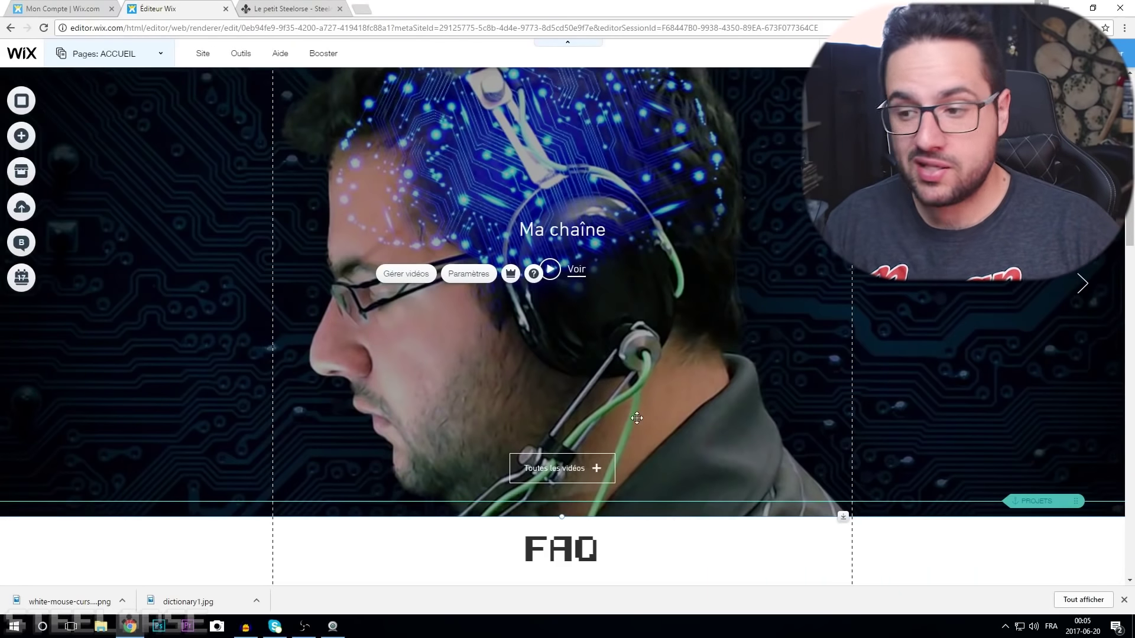
scroll(637, 418, "down", 5)
scroll(567, 260, "down", 3)
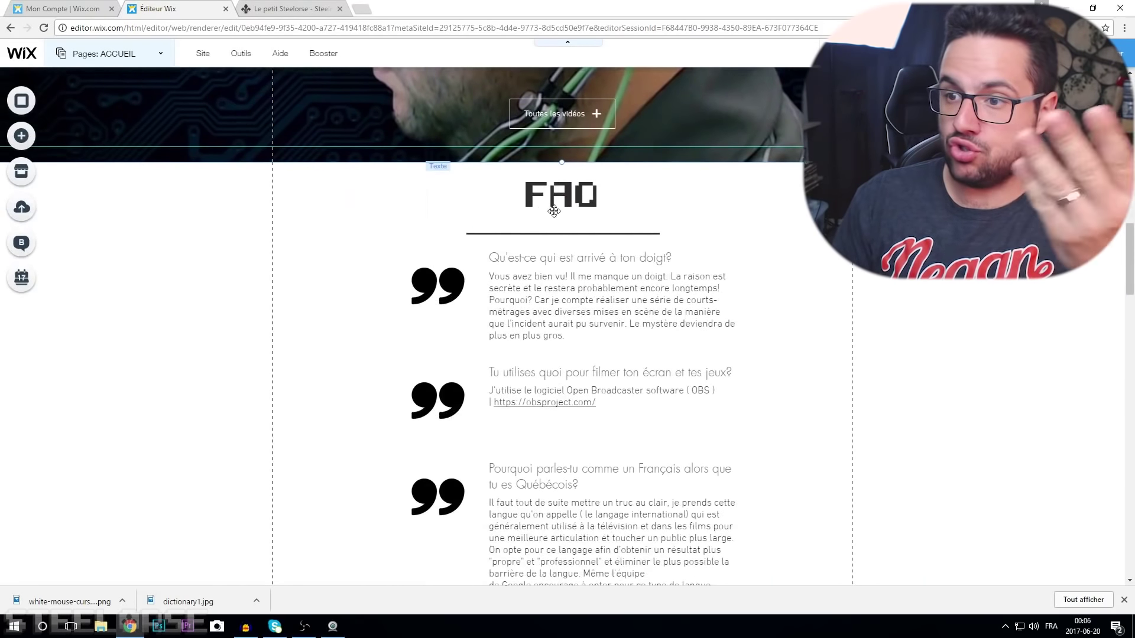
left_click(480, 265)
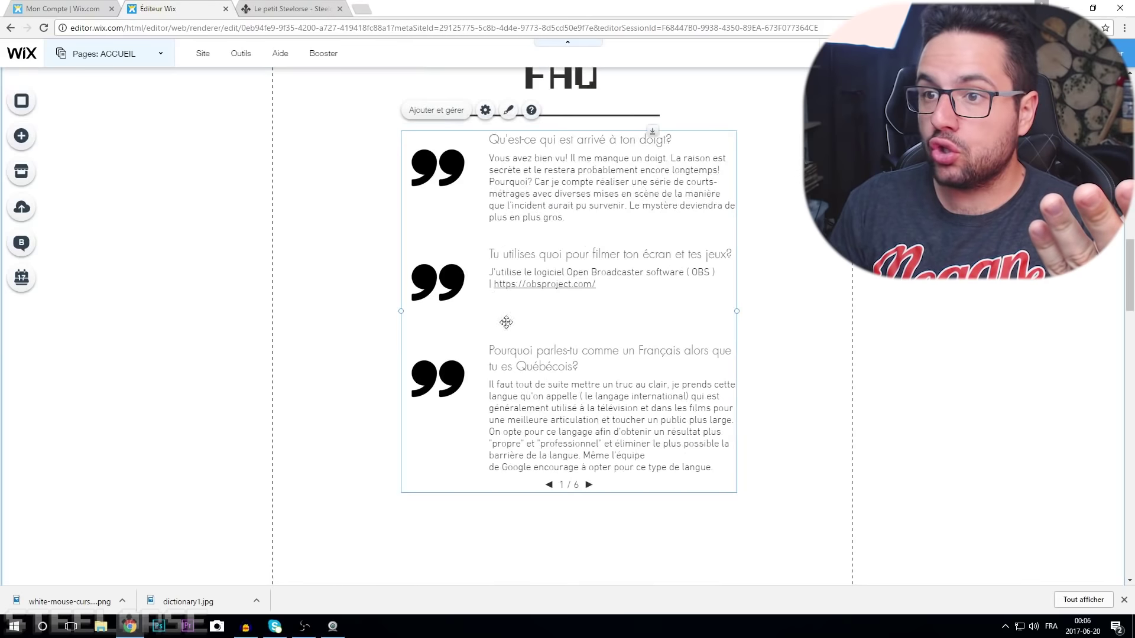
left_click(21, 136)
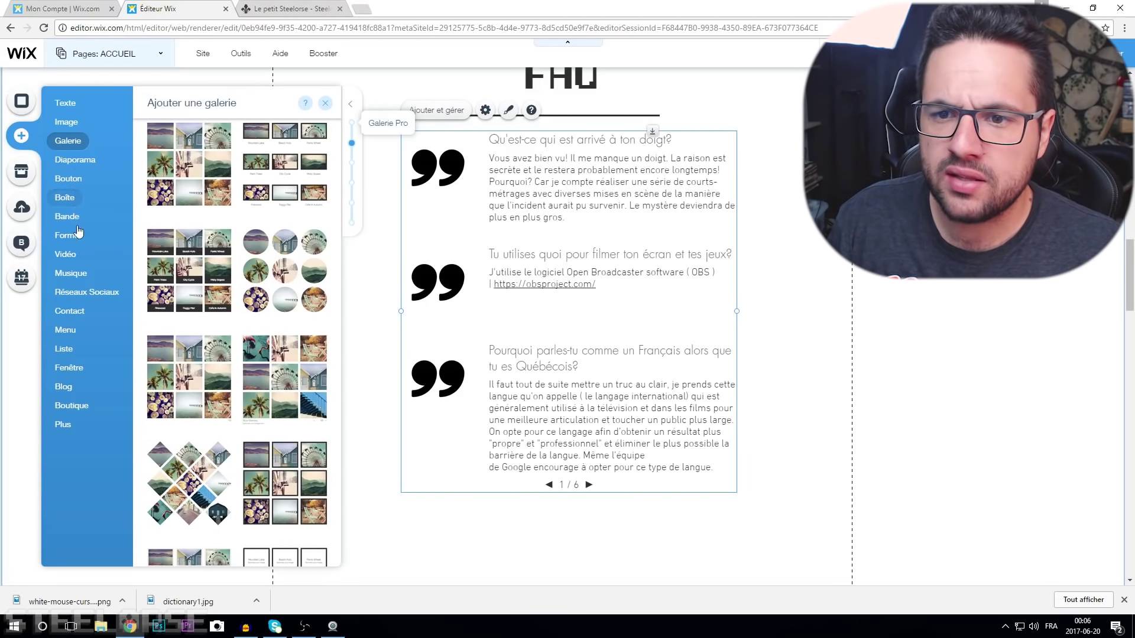
mouse_move(70, 219)
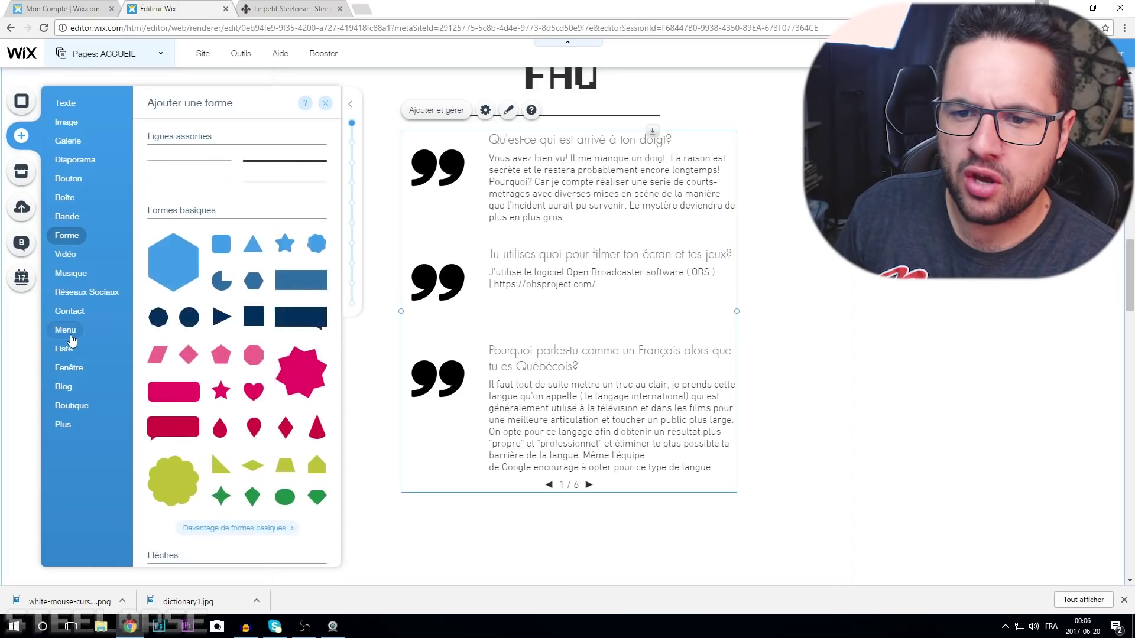
mouse_move(71, 341)
scroll(216, 346, "down", 3)
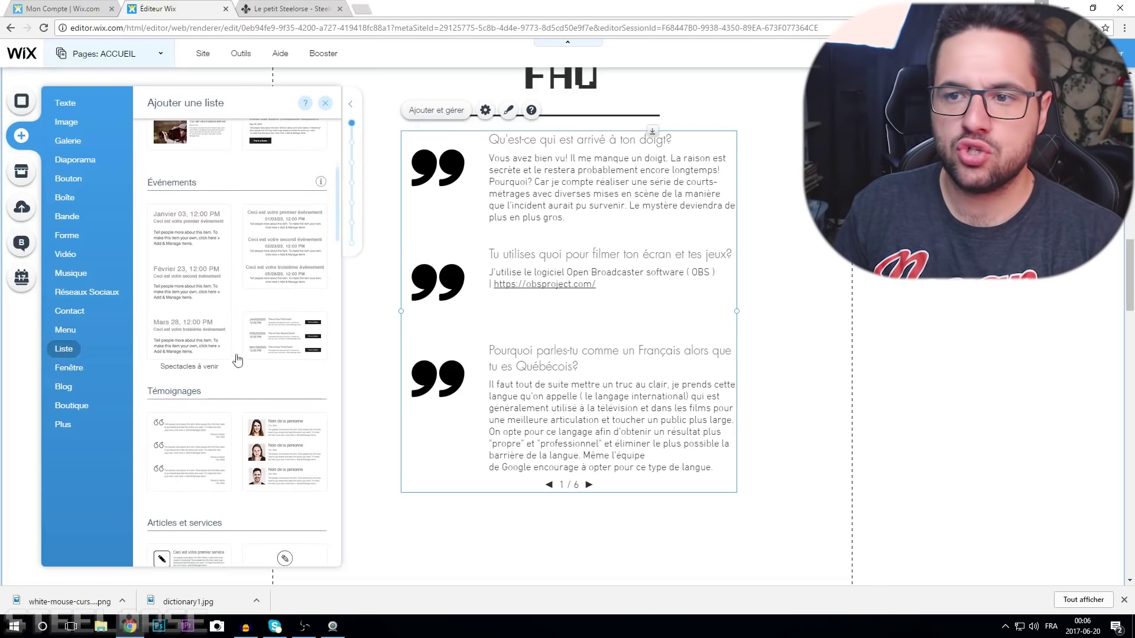
scroll(231, 337, "up", 4)
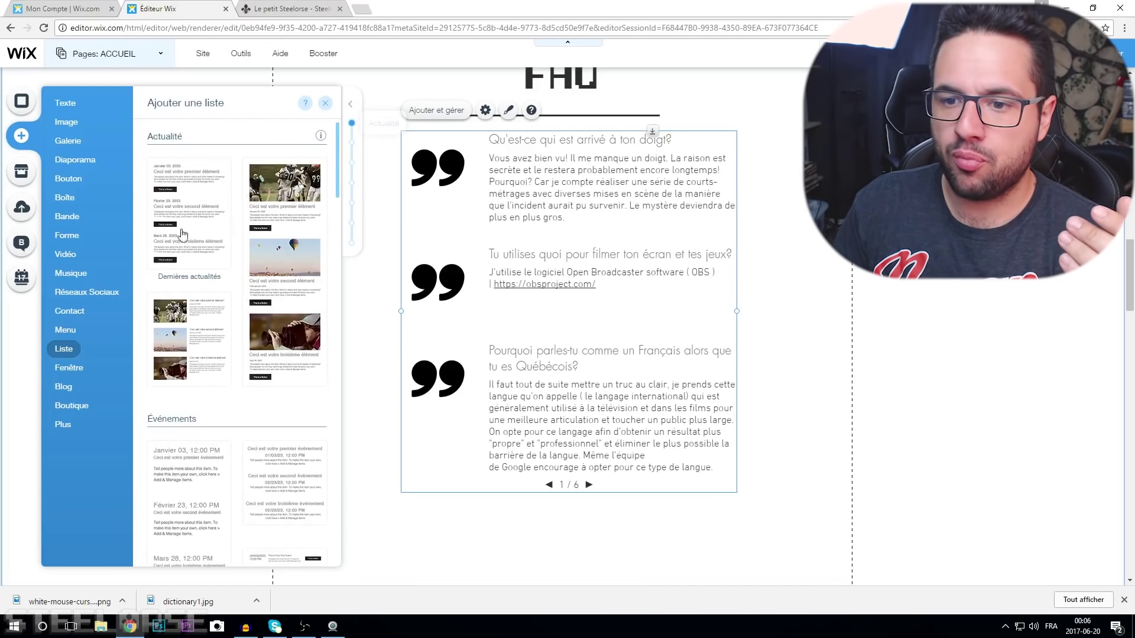
scroll(194, 359, "down", 3)
scroll(225, 334, "down", 2)
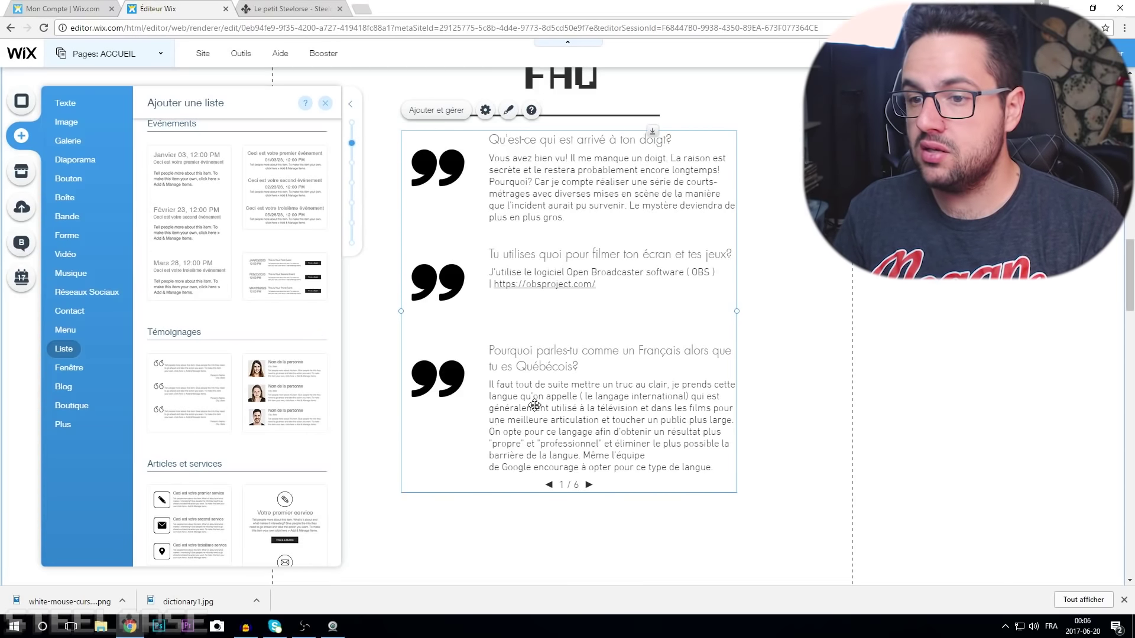
- Open the item manager of the FAQ list, look through its questions, and close the manager
left_click(787, 265)
double_click(514, 231)
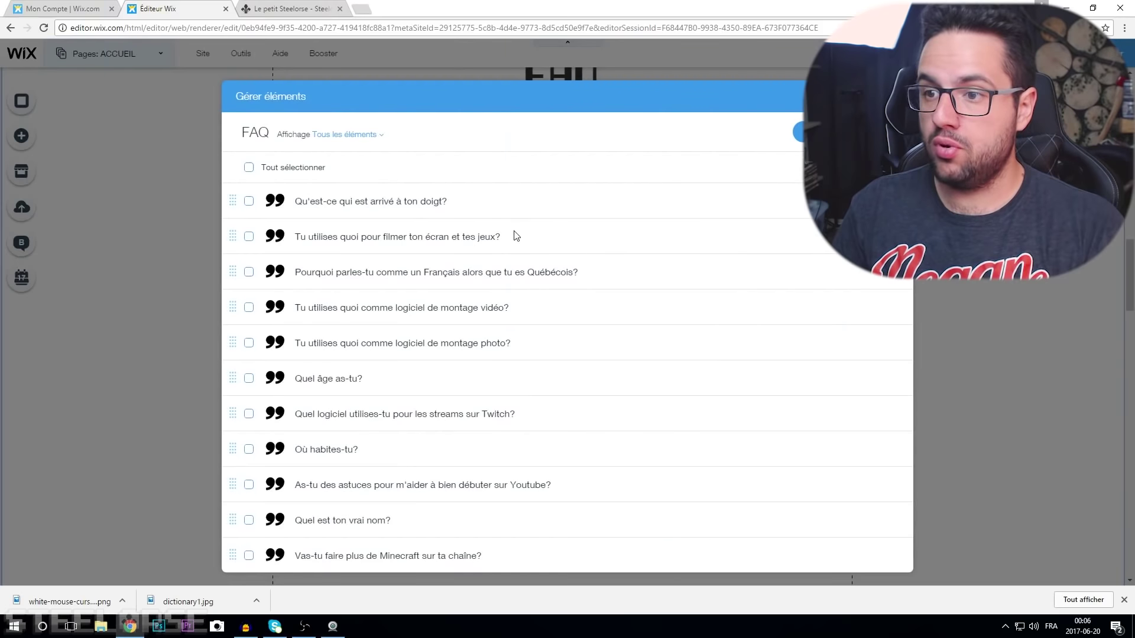
scroll(515, 248, "down", 3)
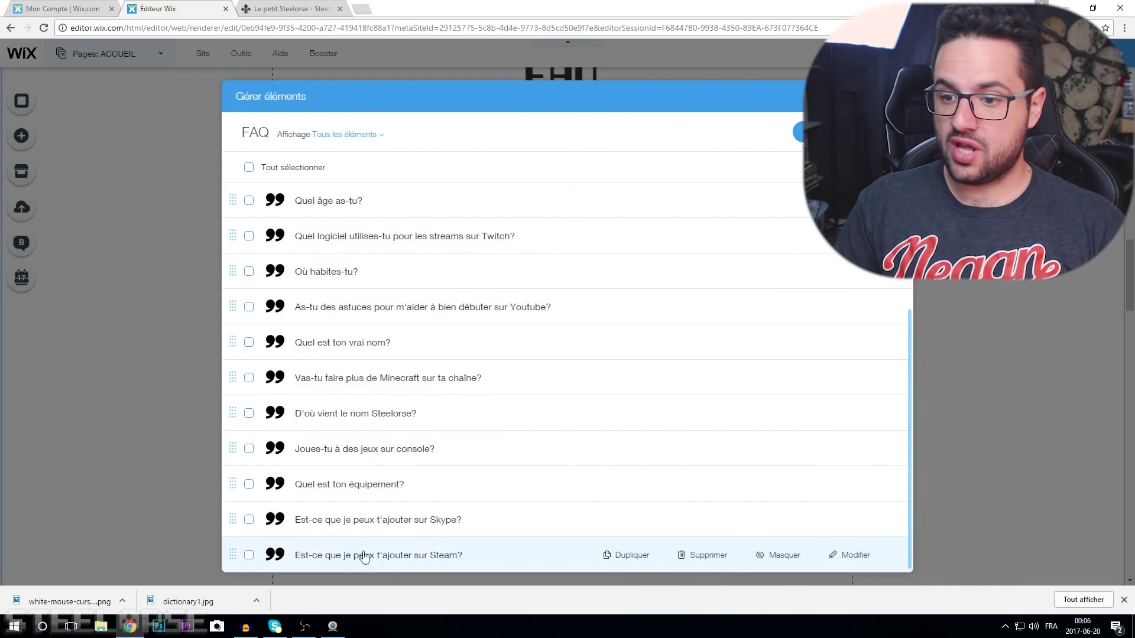
scroll(365, 532, "up", 3)
scroll(380, 435, "down", 3)
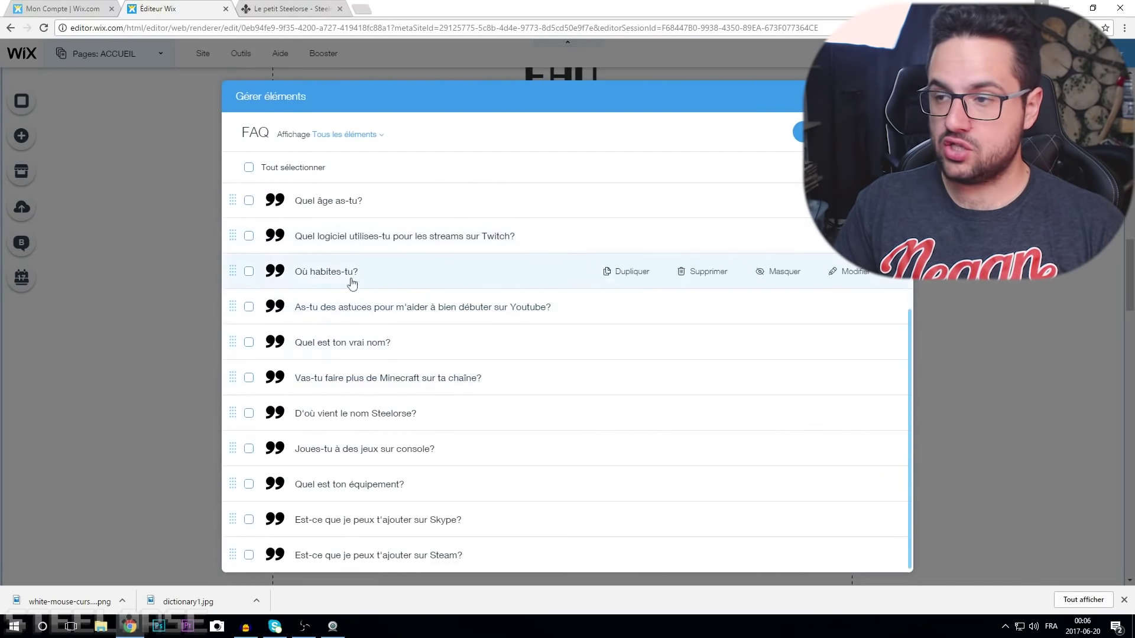
scroll(279, 278, "up", 3)
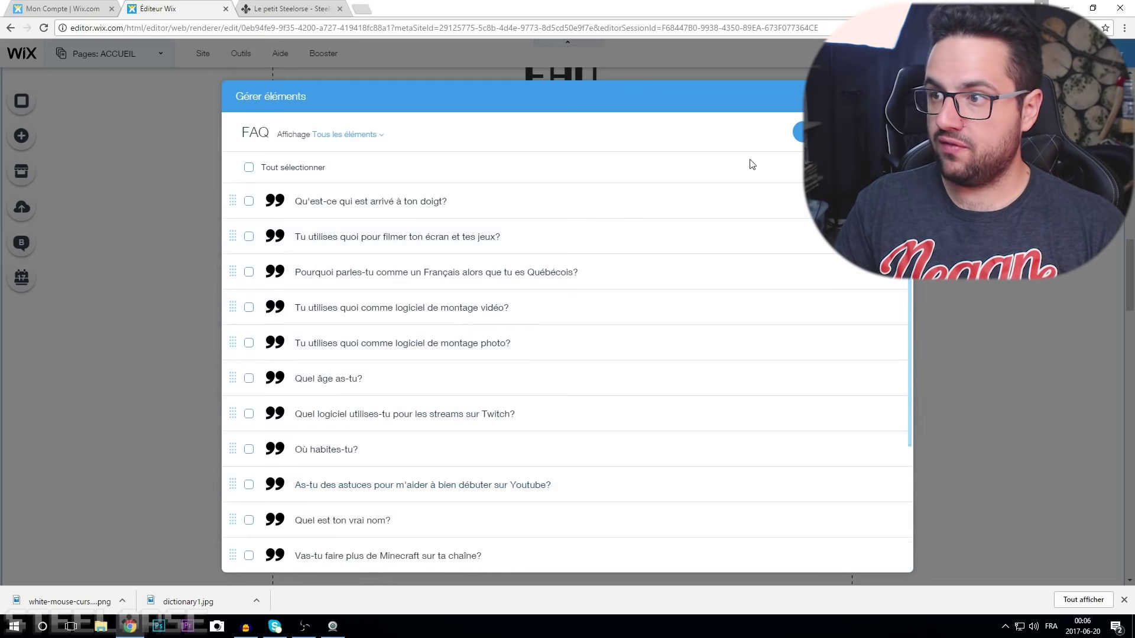
left_click(65, 245)
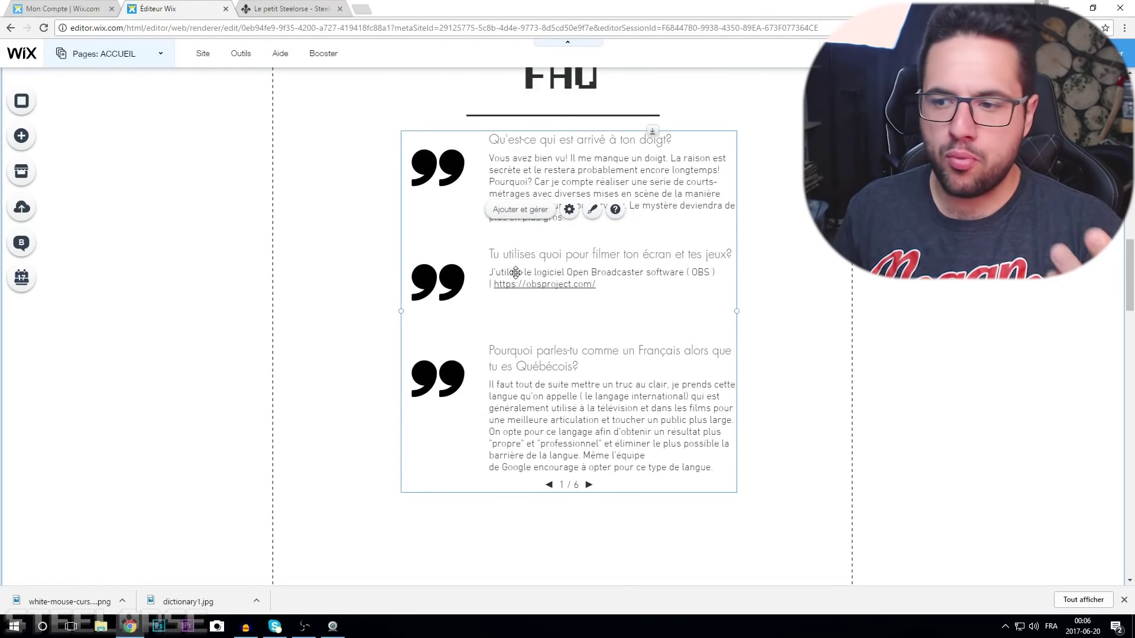
- Review the À propos de moi section, the wallpaper and comic galleries, and the Le petit Steelorse link in the editor
scroll(488, 296, "down", 10)
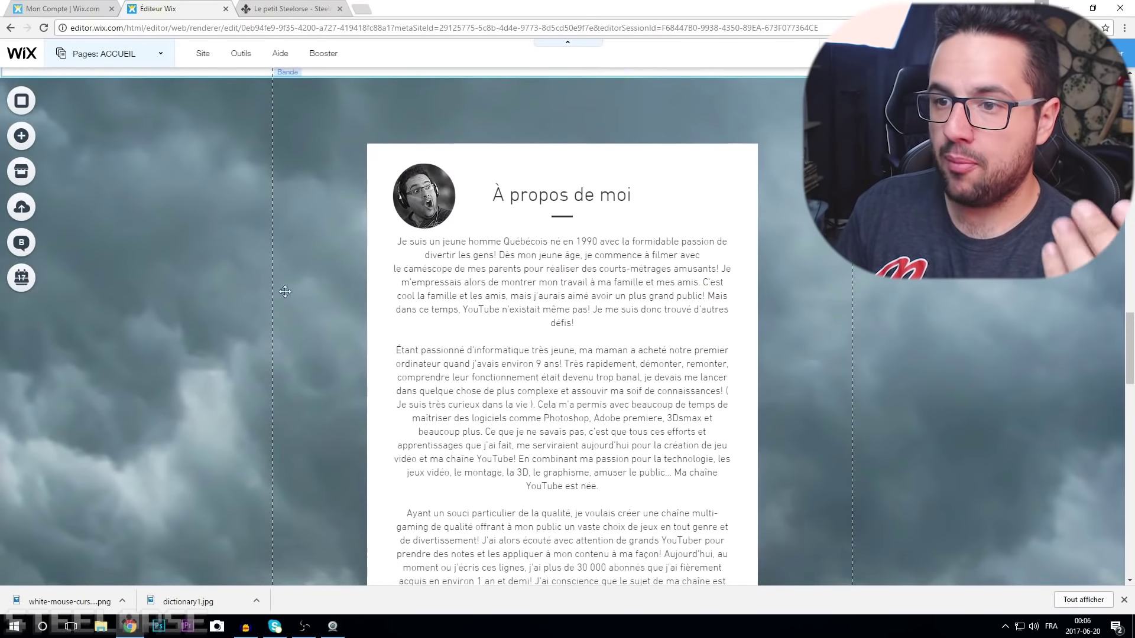
scroll(710, 334, "down", 3)
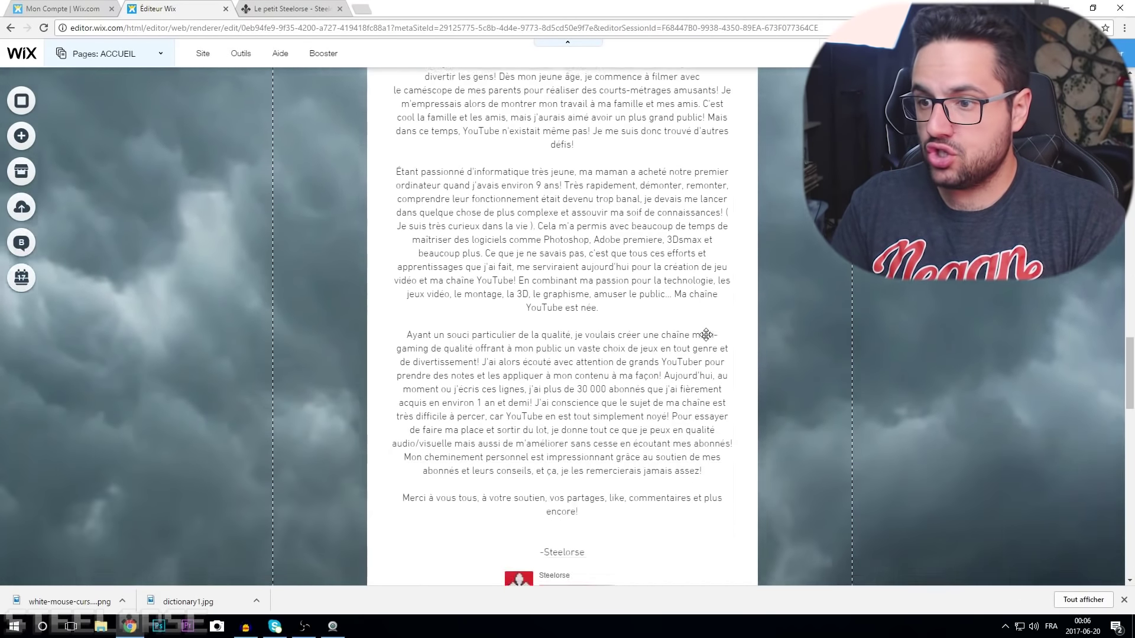
scroll(728, 284, "up", 3)
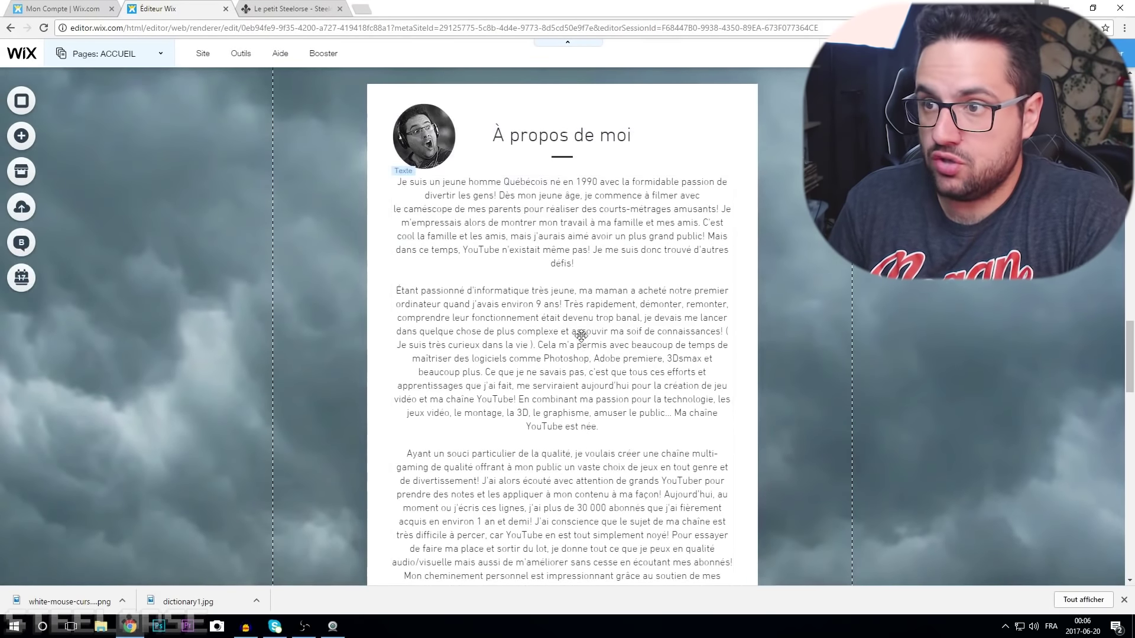
scroll(581, 335, "down", 5)
scroll(308, 344, "up", 7)
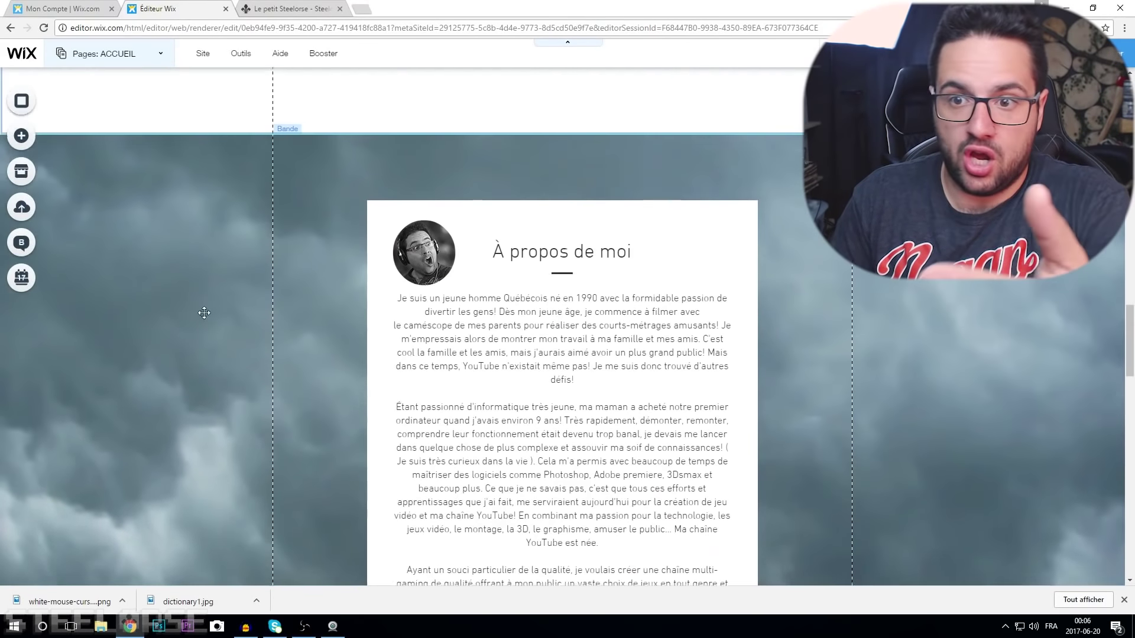
scroll(198, 305, "down", 8)
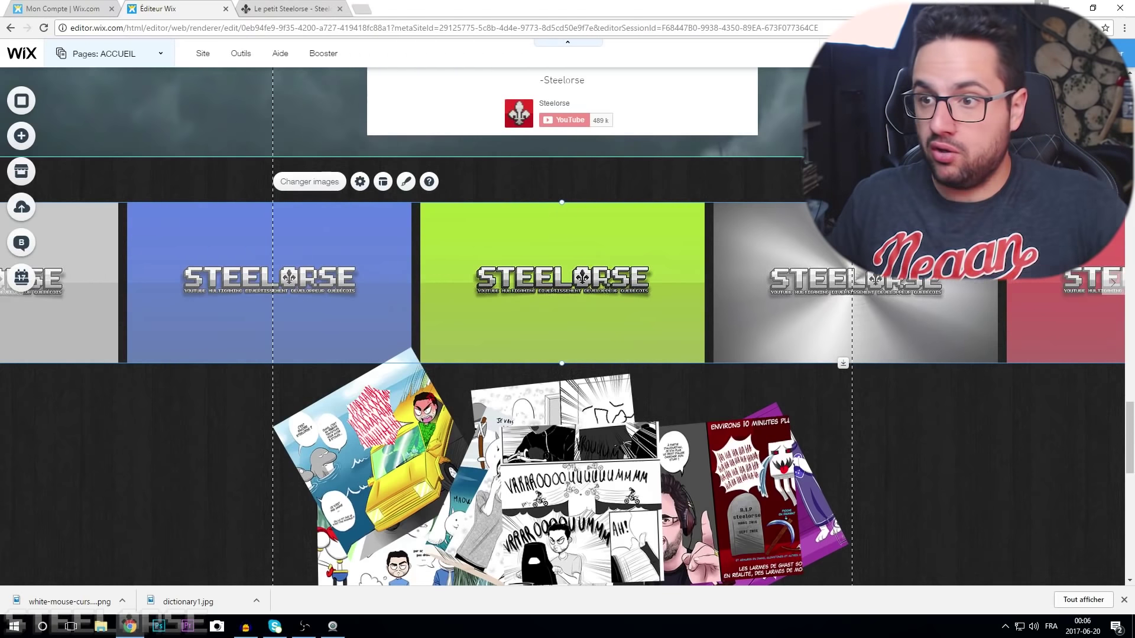
scroll(500, 295, "down", 3)
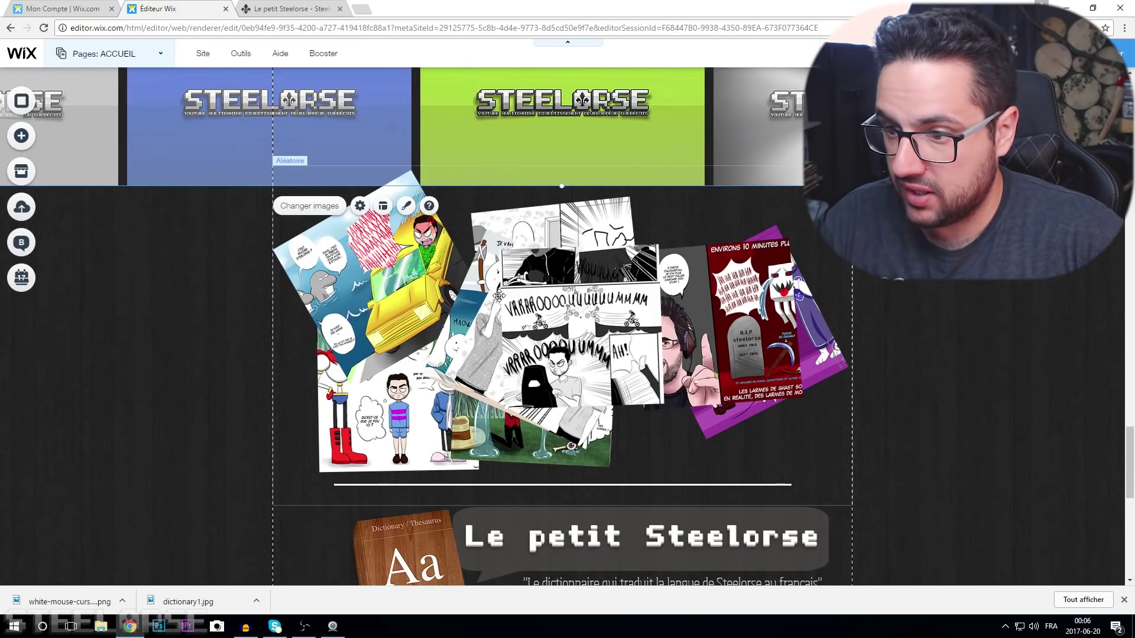
scroll(237, 384, "down", 5)
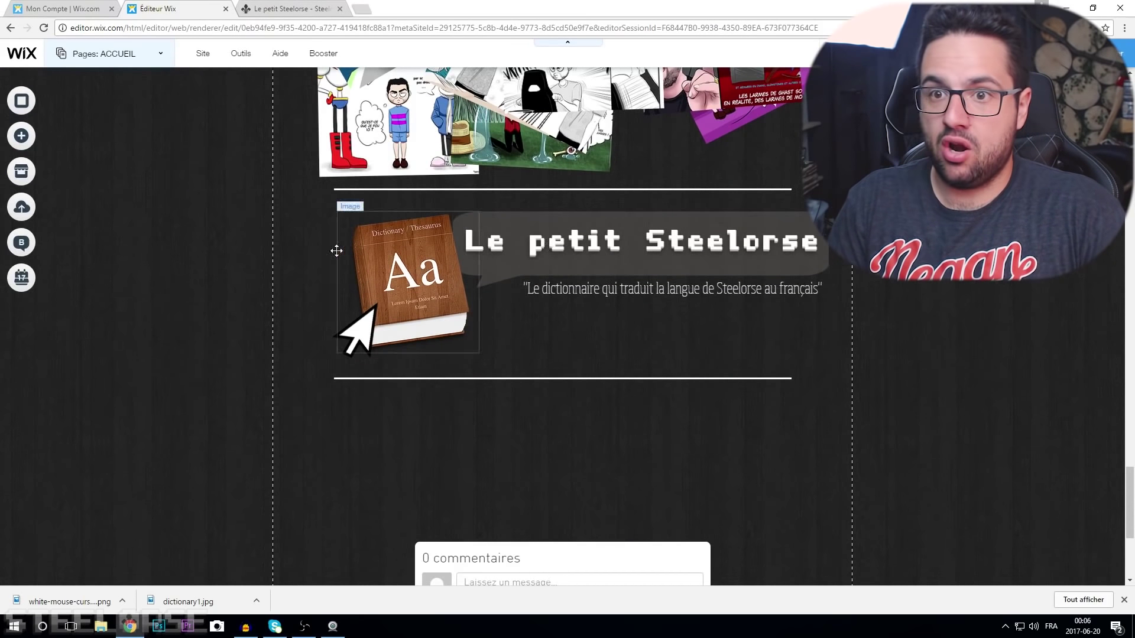
- Open the hidden Le petit Steelorse page from the page list, view its page options, and dismiss them
left_click(161, 58)
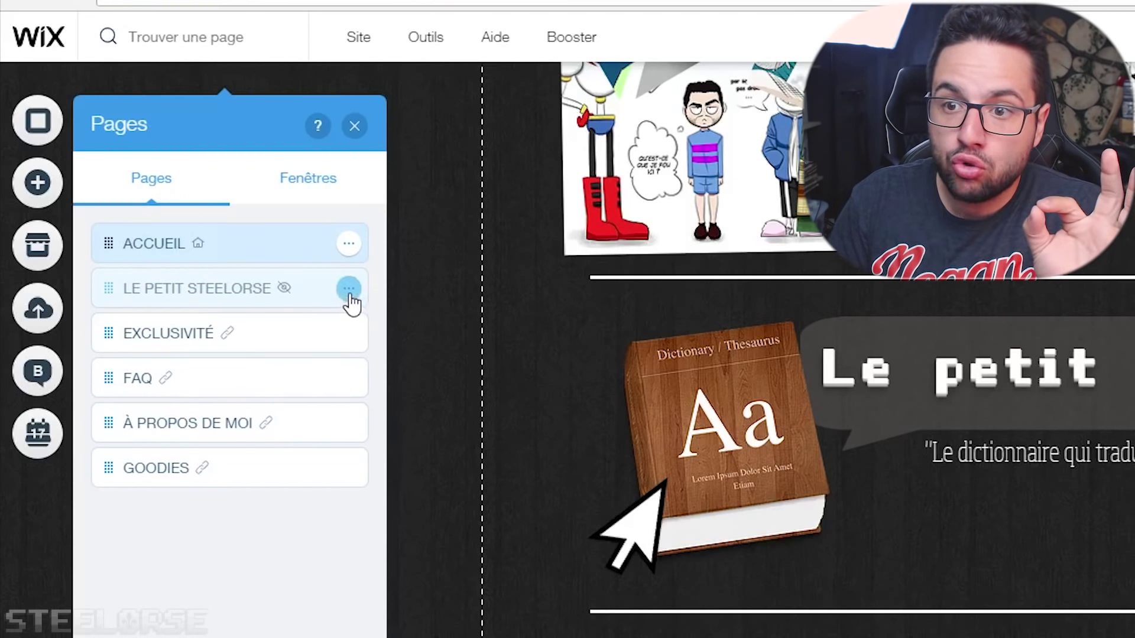
left_click(348, 293)
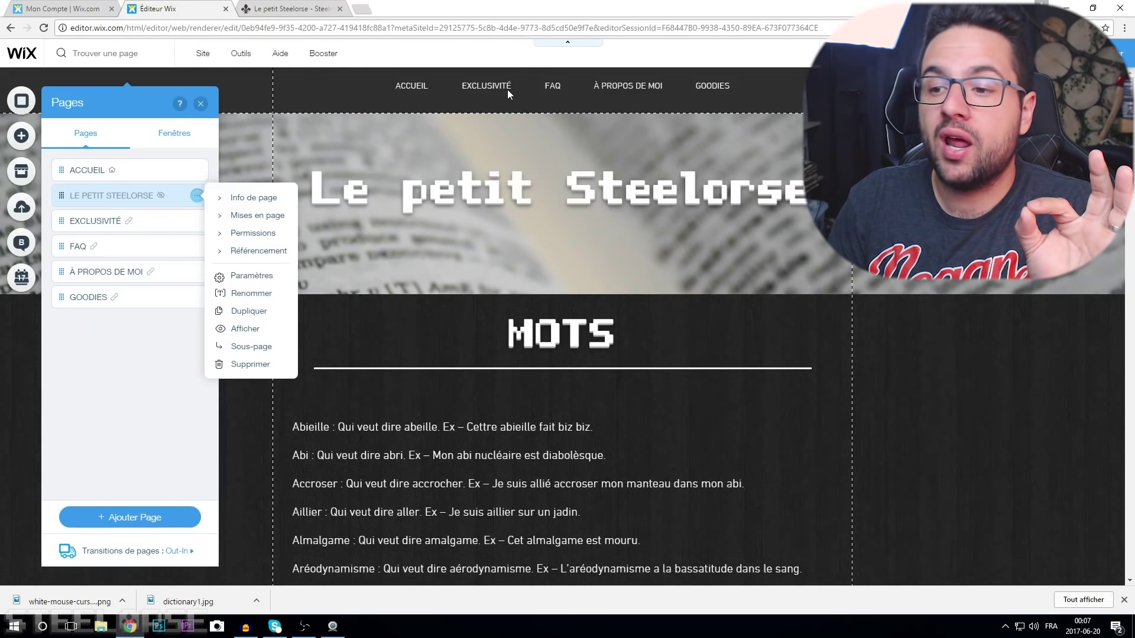
left_click(973, 377)
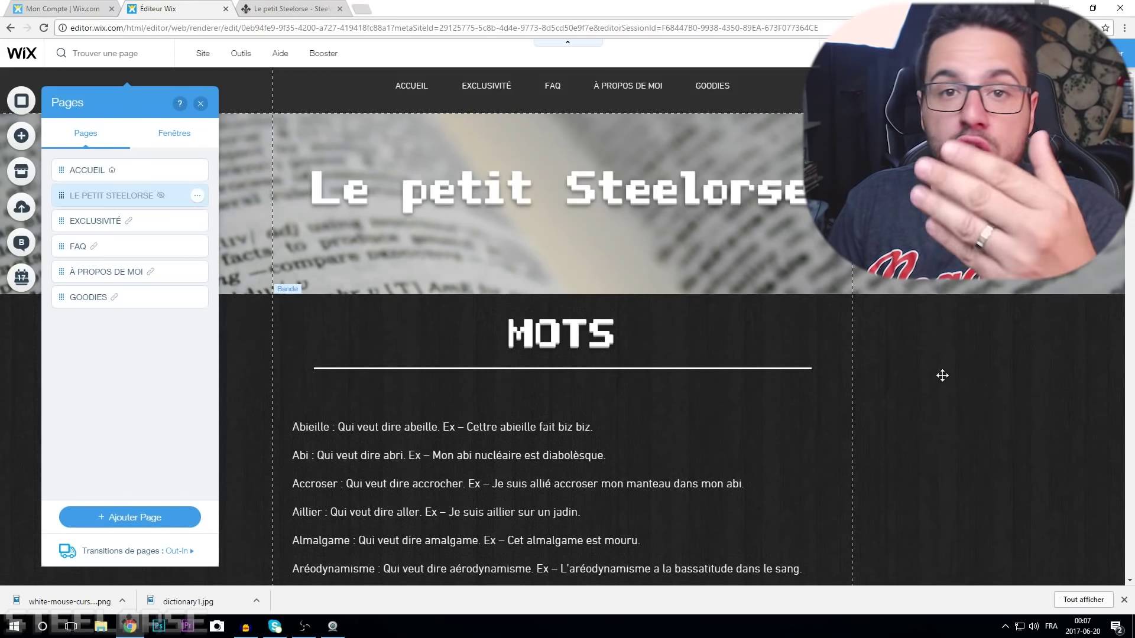
- Look through the dictionary's word list, return to the Accueil page, and close the page list
scroll(940, 373, "down", 10)
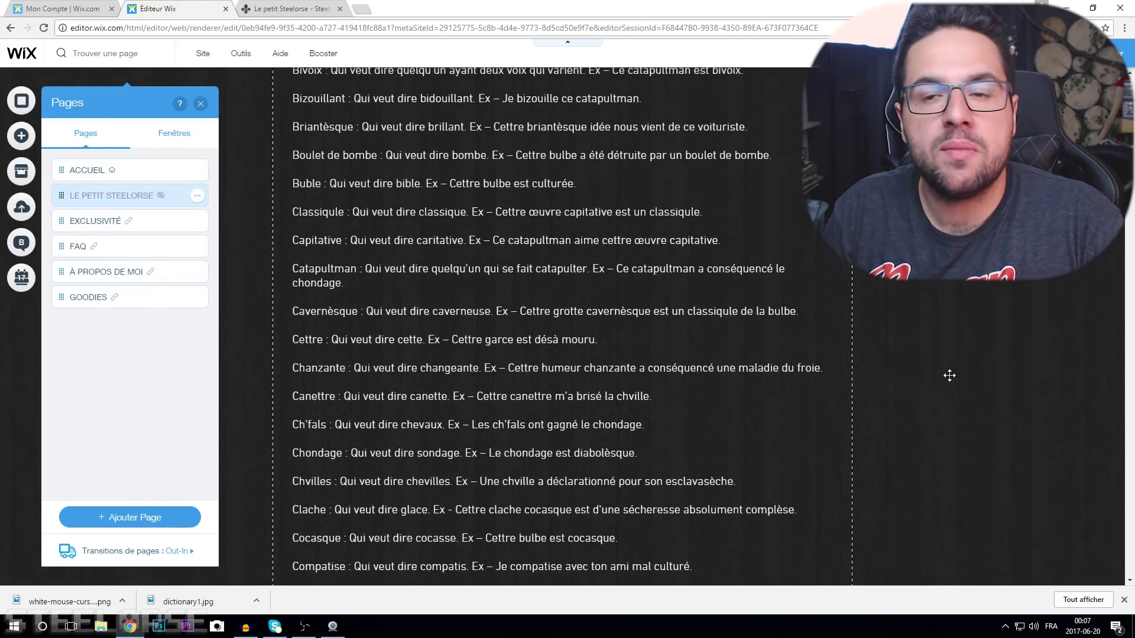
scroll(952, 372, "down", 15)
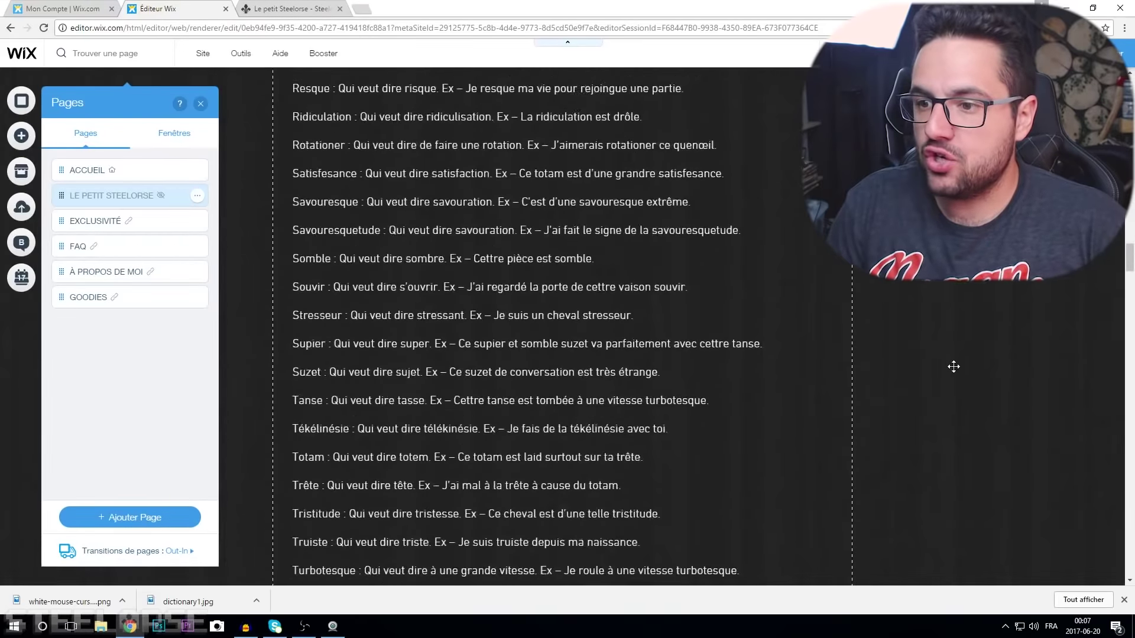
scroll(956, 377, "down", 10)
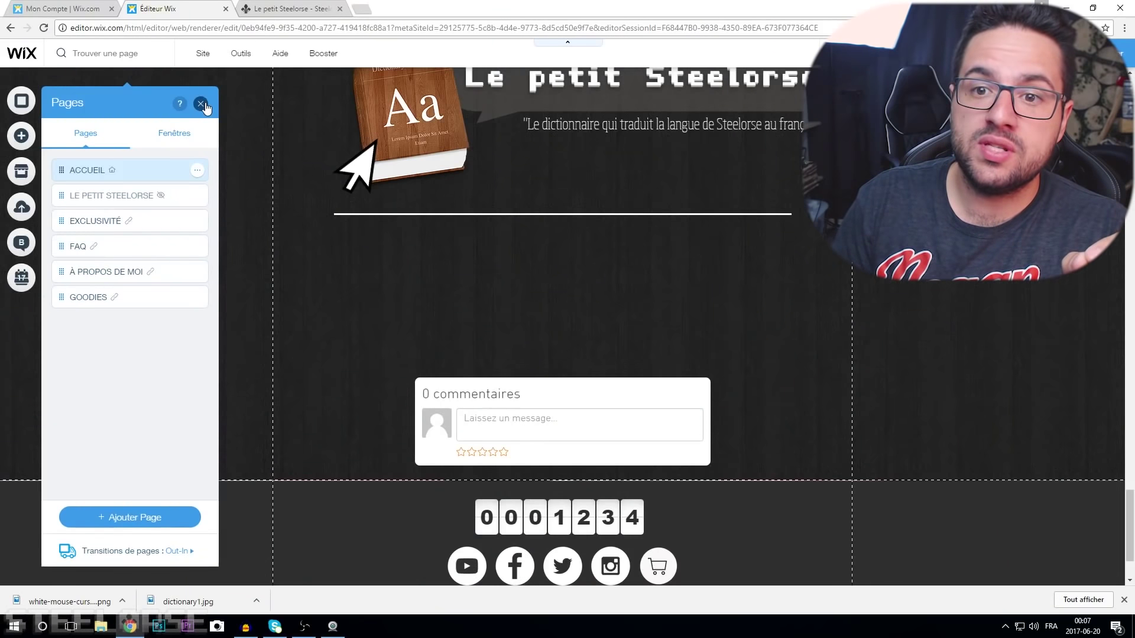
left_click(206, 105)
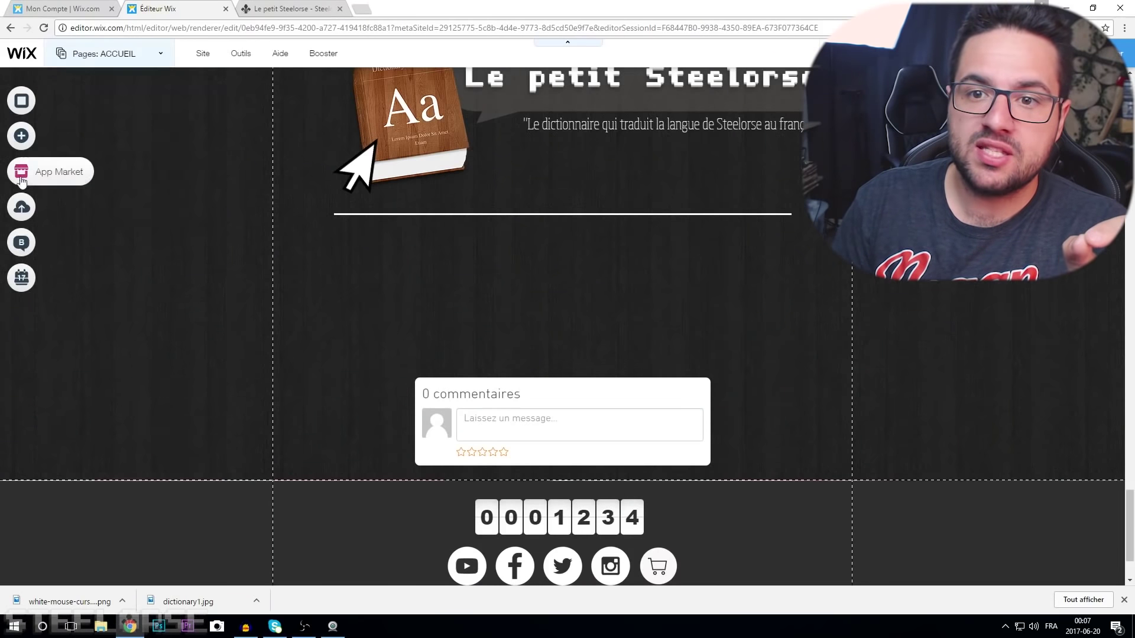
- Browse the Fenêtre templates among the elements that can be added to the site, and close the list
left_click(24, 137)
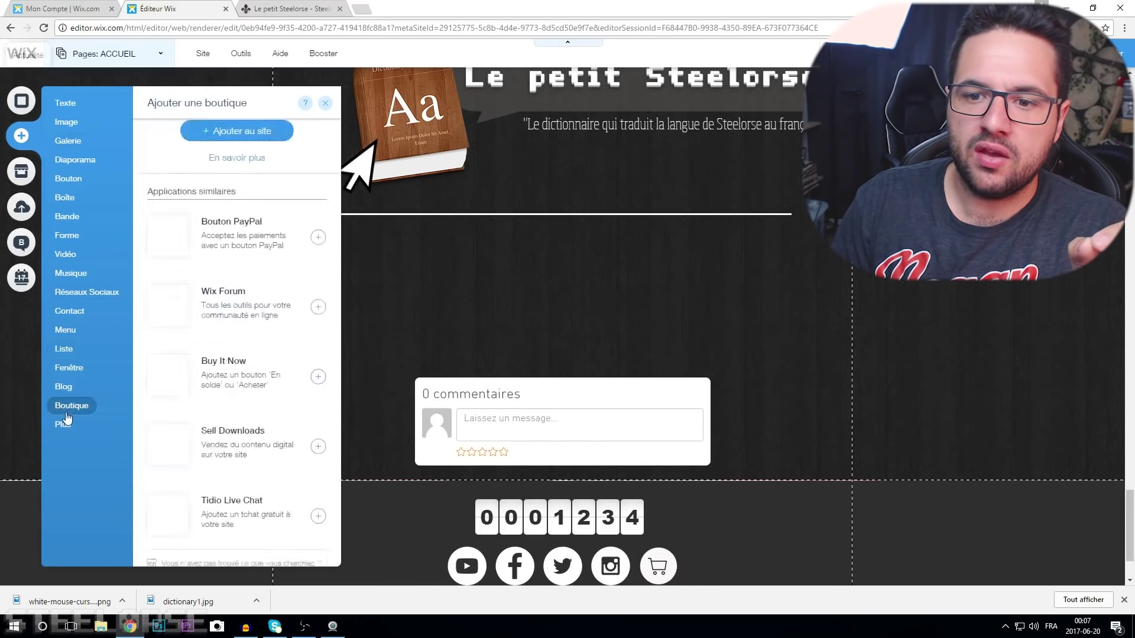
mouse_move(72, 368)
scroll(214, 478, "down", 5)
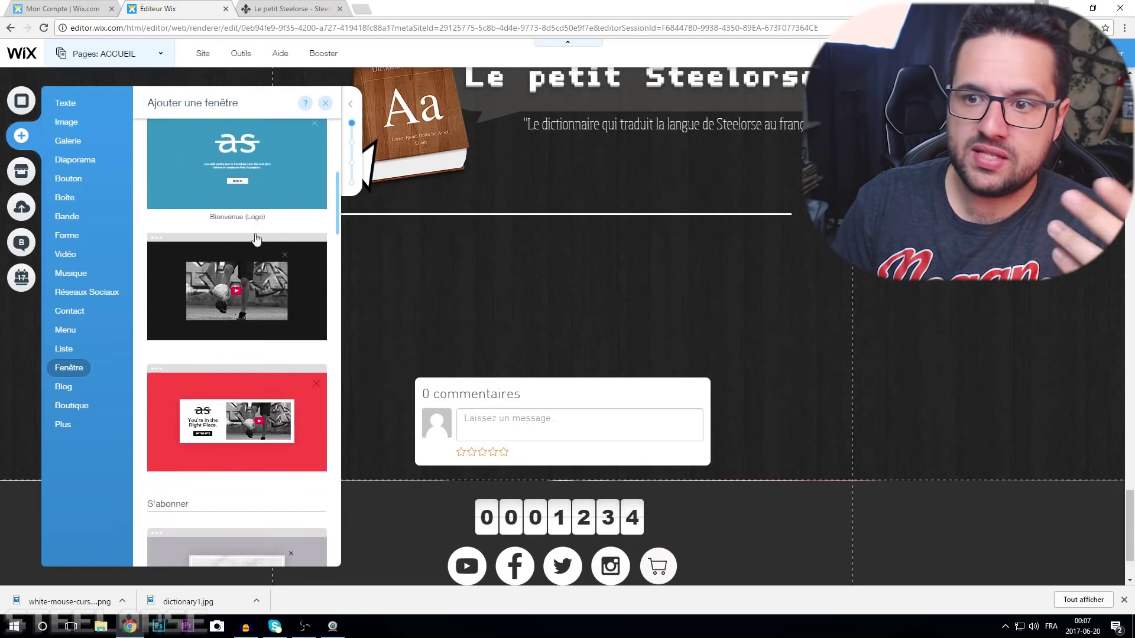
scroll(214, 470, "up", 4)
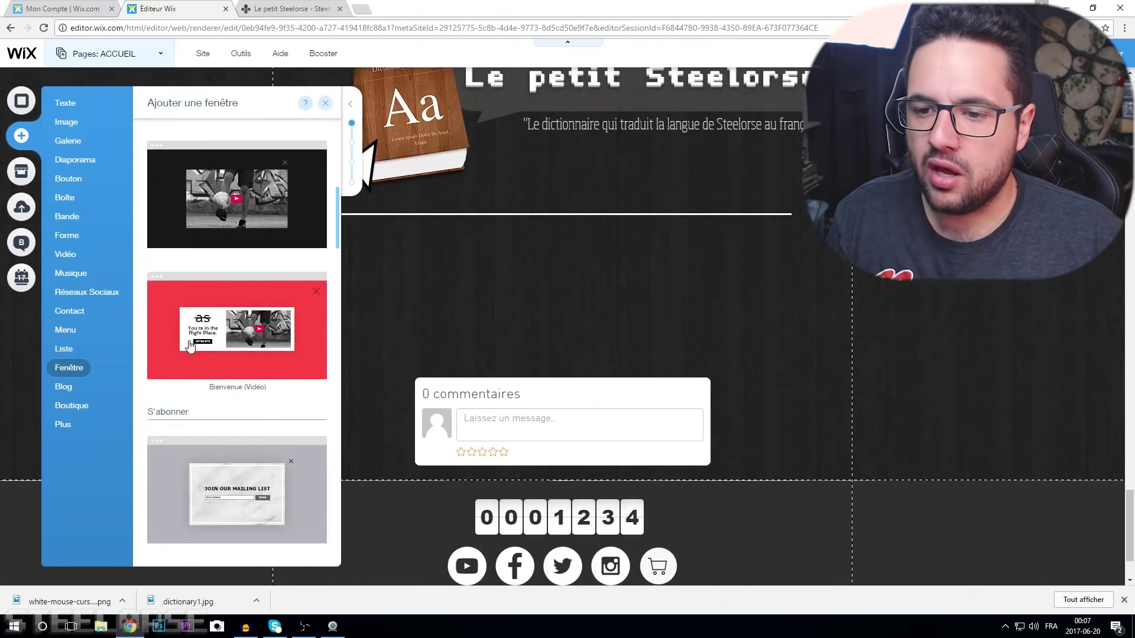
scroll(237, 343, "down", 3)
scroll(884, 292, "up", 7)
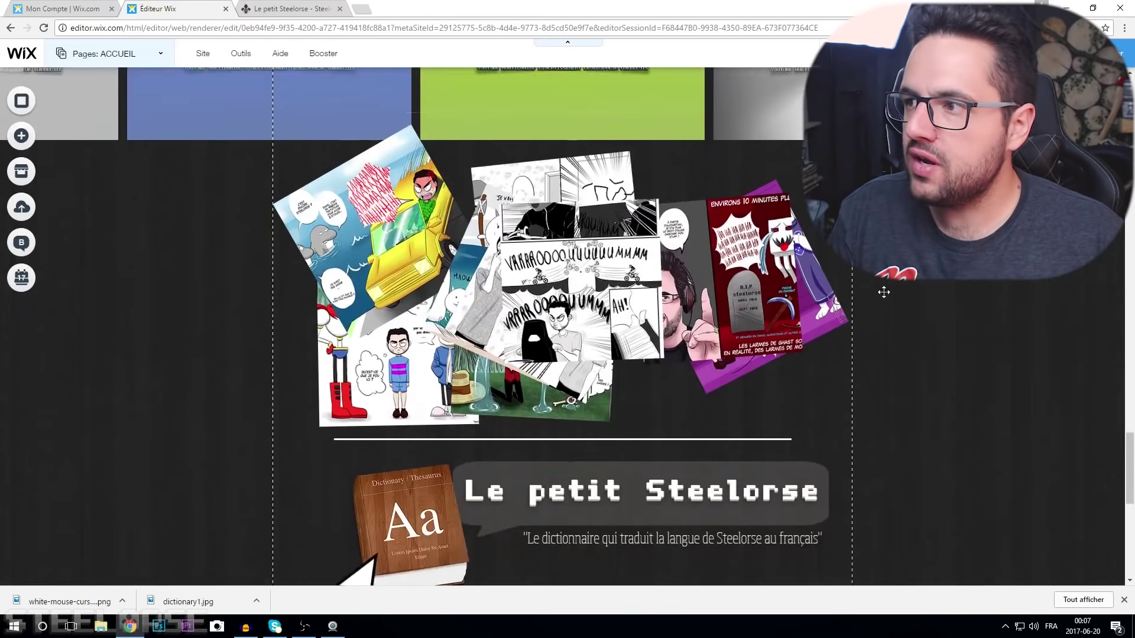
- Open the tchat window from the site's list of windows and select its embedded chat box
scroll(884, 292, "up", 15)
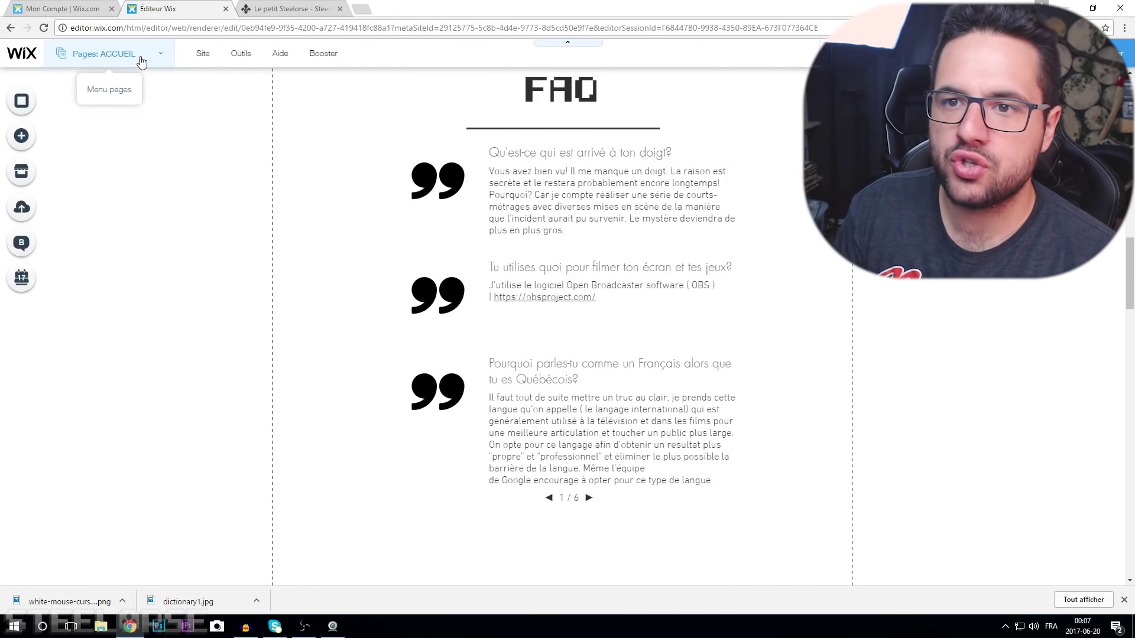
left_click(161, 58)
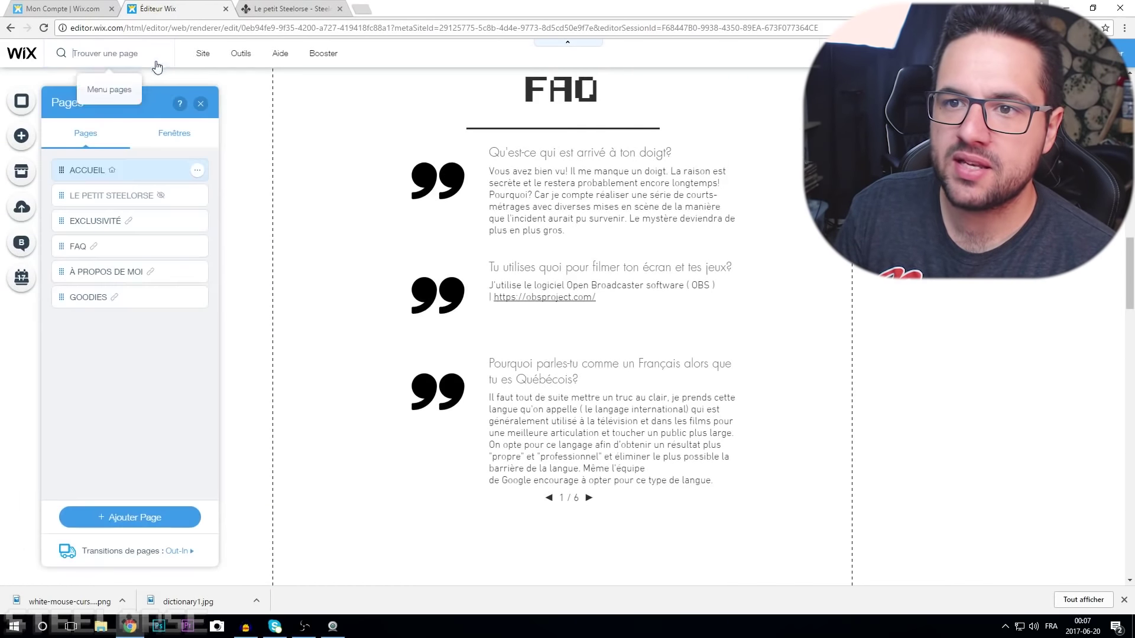
left_click(172, 138)
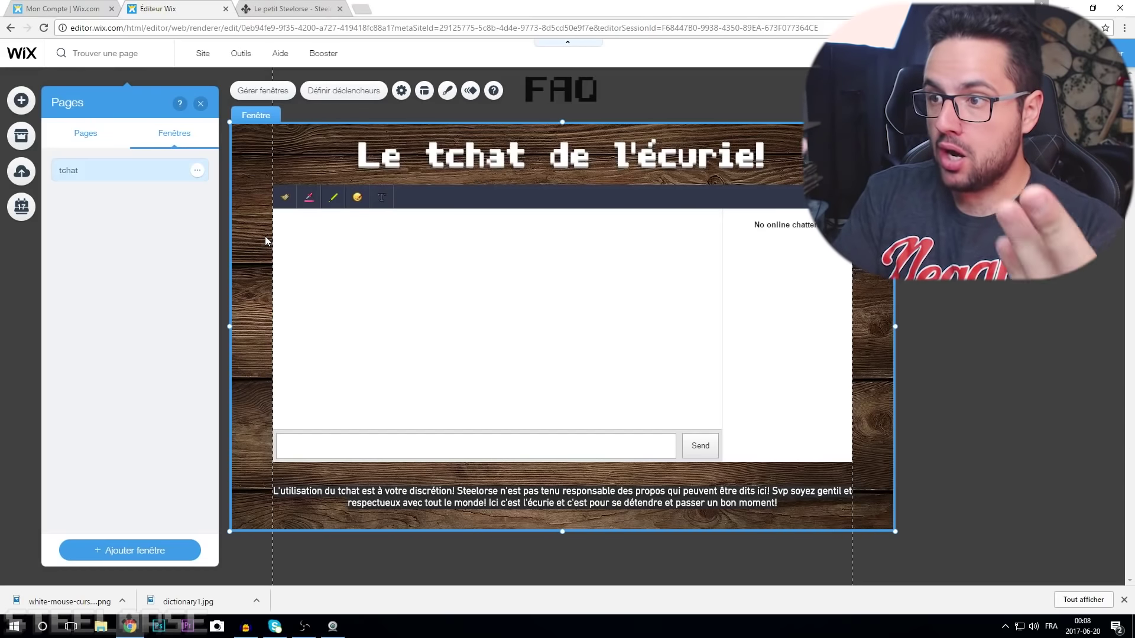
left_click(496, 264)
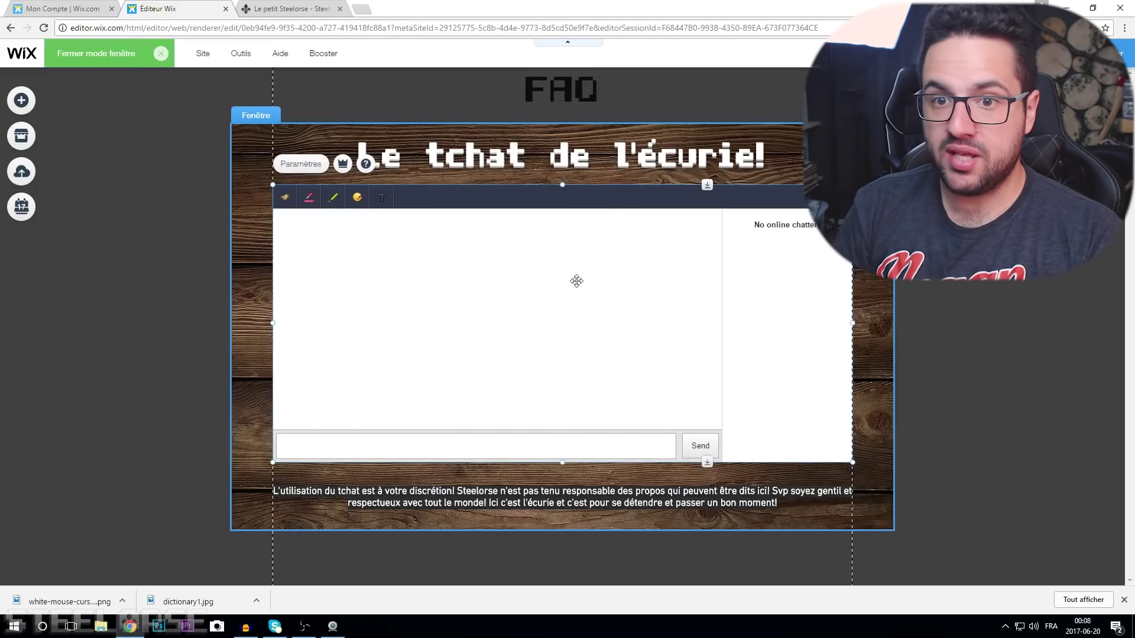
- Look through the Plus and Boutique categories of elements that can be added to the tchat window
left_click(21, 100)
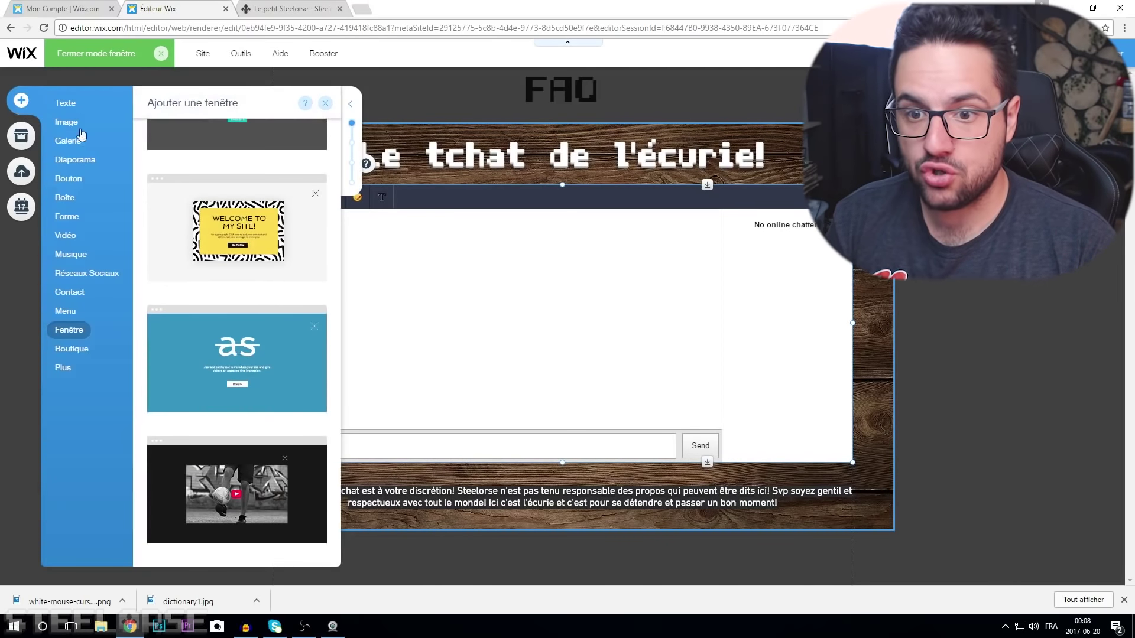
left_click(66, 368)
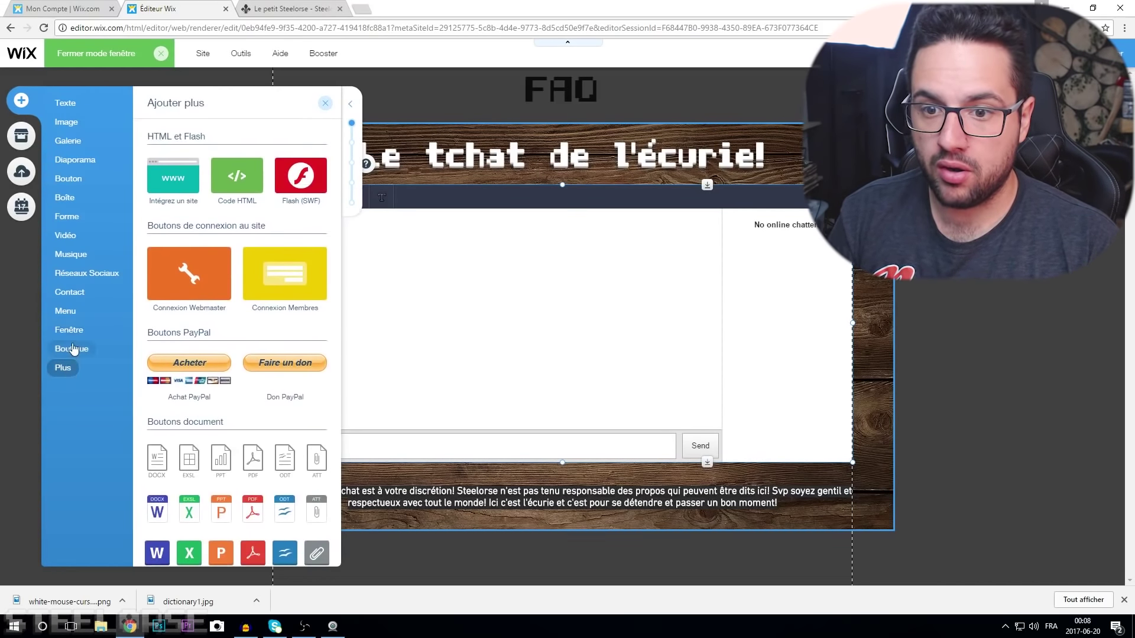
left_click(71, 348)
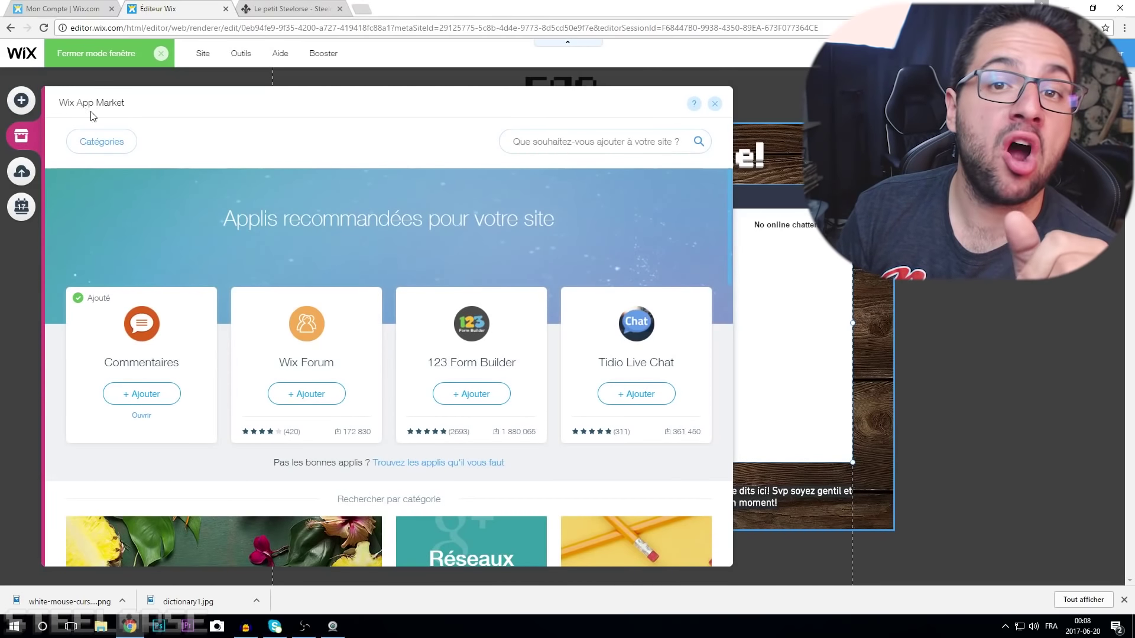
- Browse the Wix App Market by category and find AtomChat among the chat and contact apps
scroll(170, 303, "down", 1)
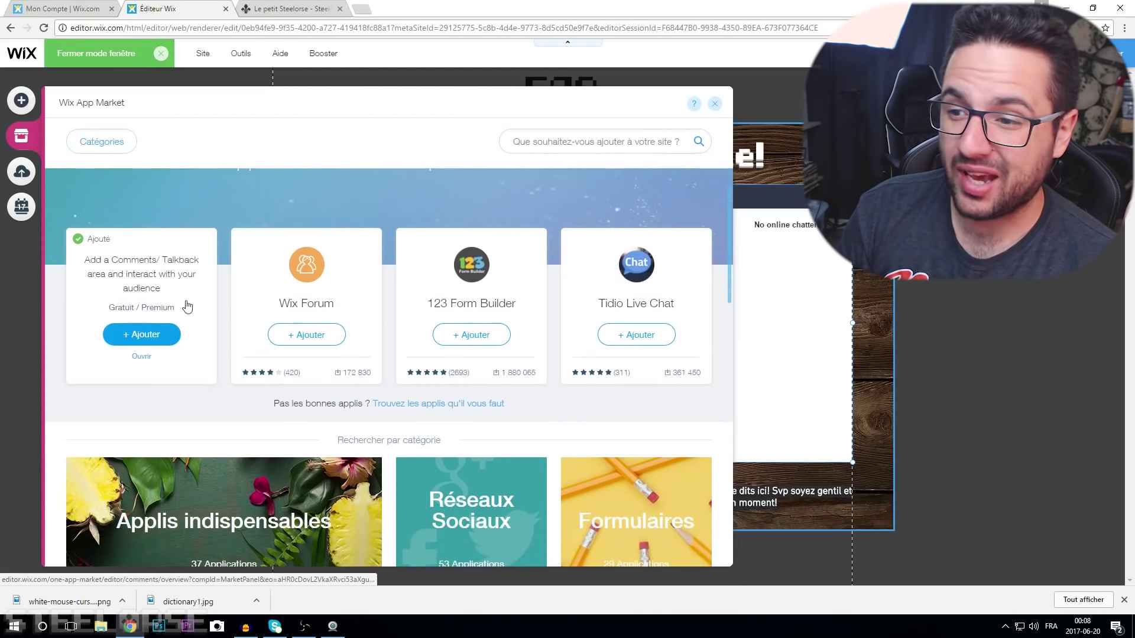
scroll(302, 276, "down", 1)
scroll(302, 277, "down", 4)
left_click(141, 309)
scroll(249, 408, "down", 1)
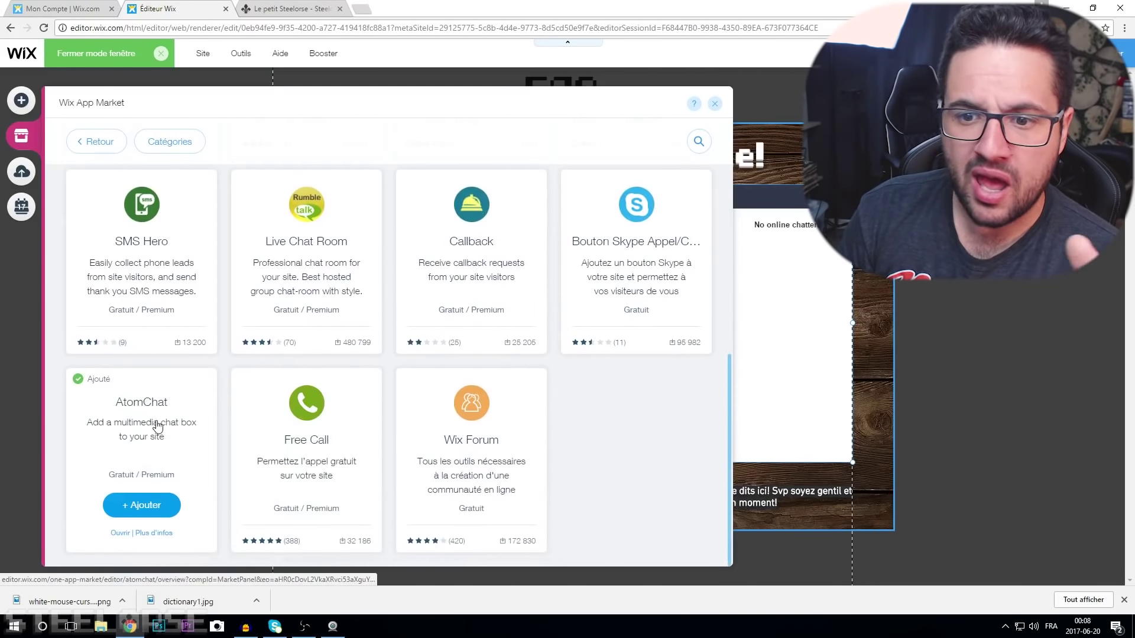
- Open AtomChat's details and review its summary, demo, and features and pricing
left_click(153, 533)
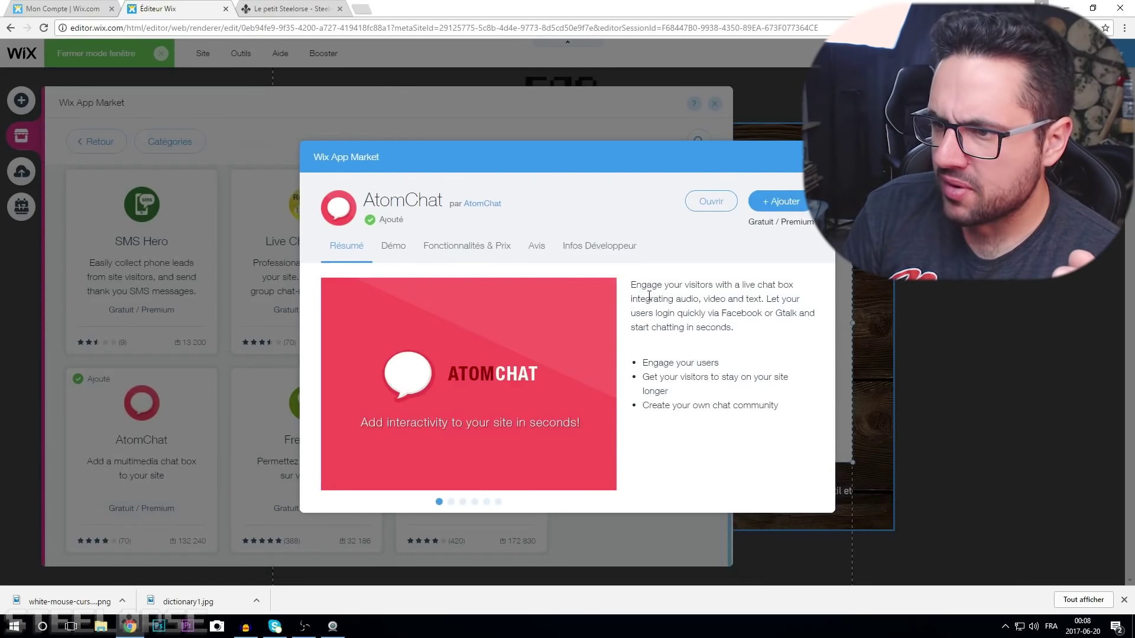
left_click(393, 245)
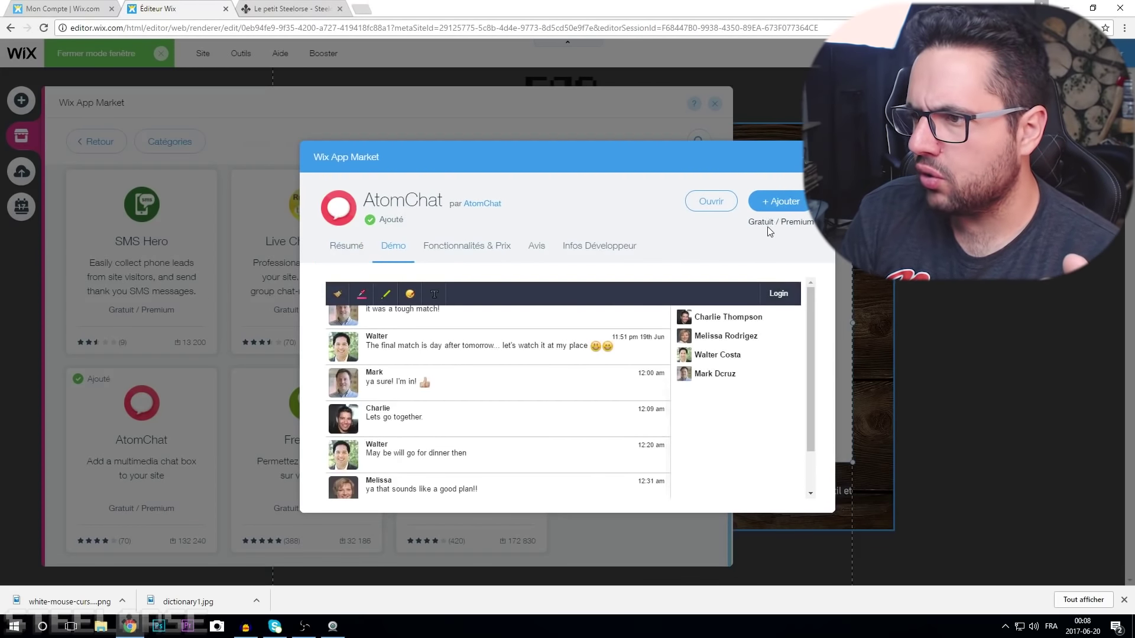
left_click(439, 247)
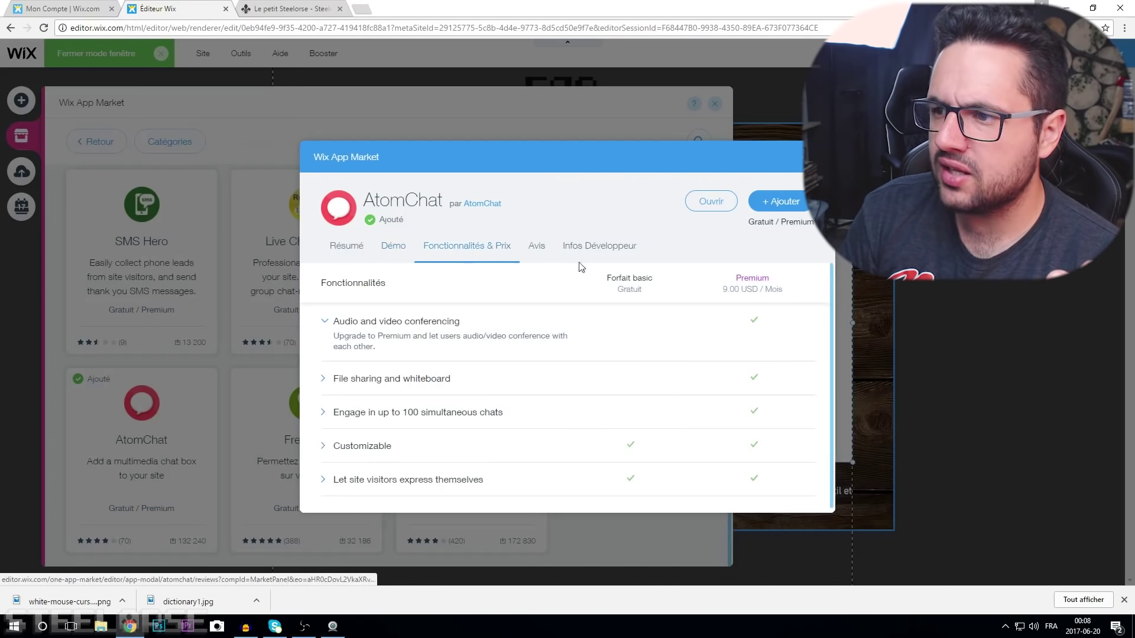